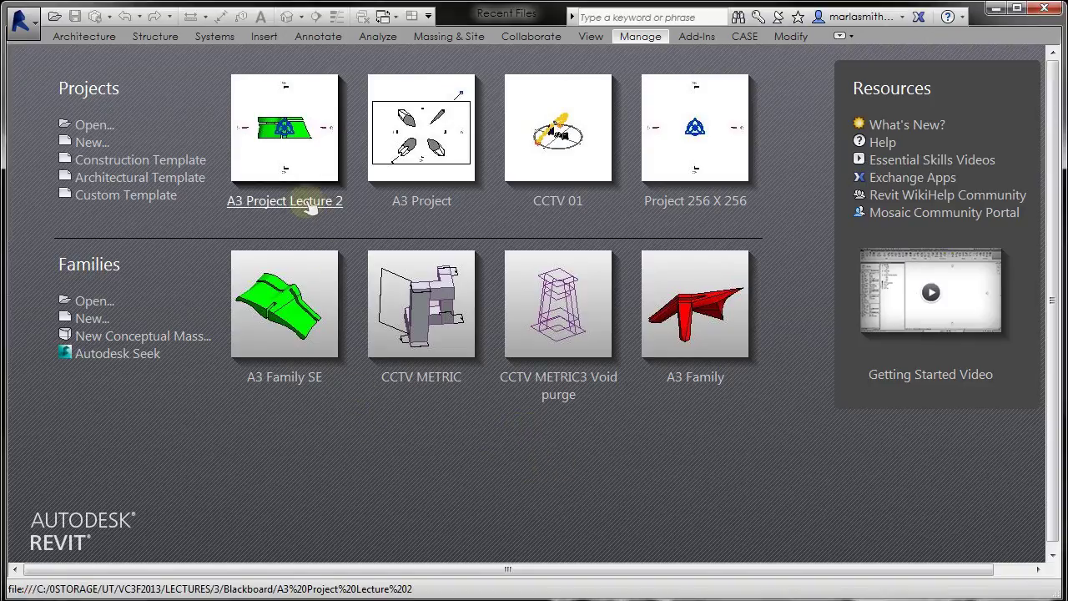
Open the recent project A3 Project Lecture 2 and display its Level 1 floor plan.
left_click(308, 204)
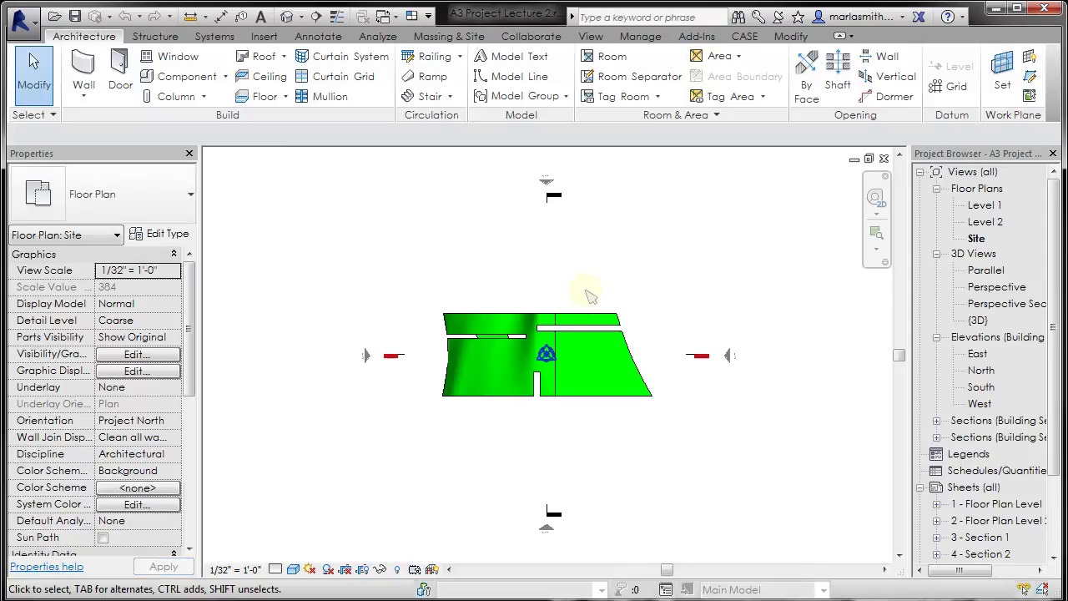
scroll(539, 420, "up", 2)
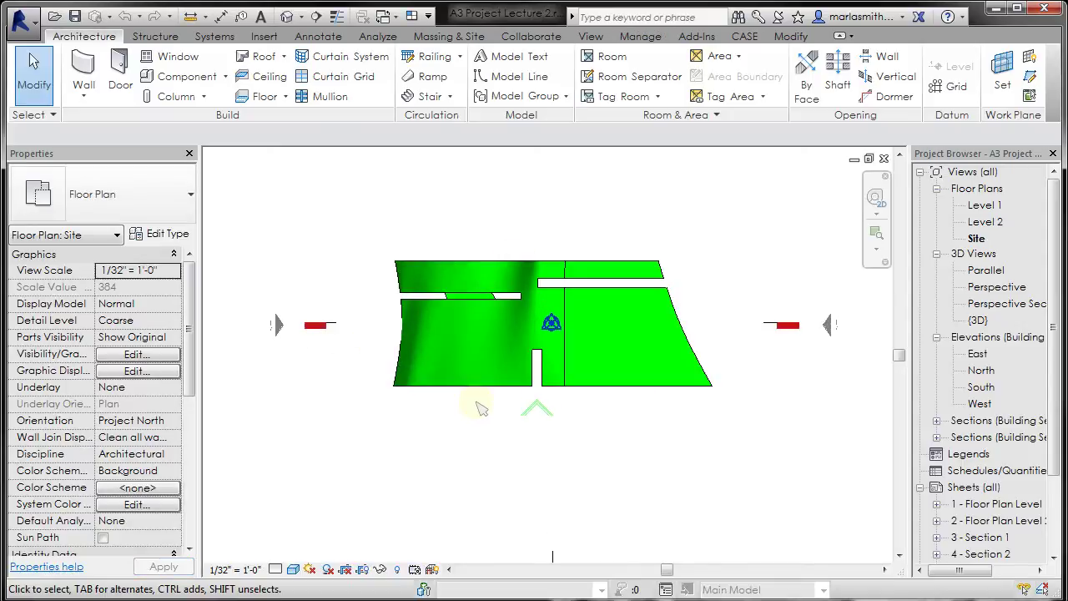
double_click(984, 206)
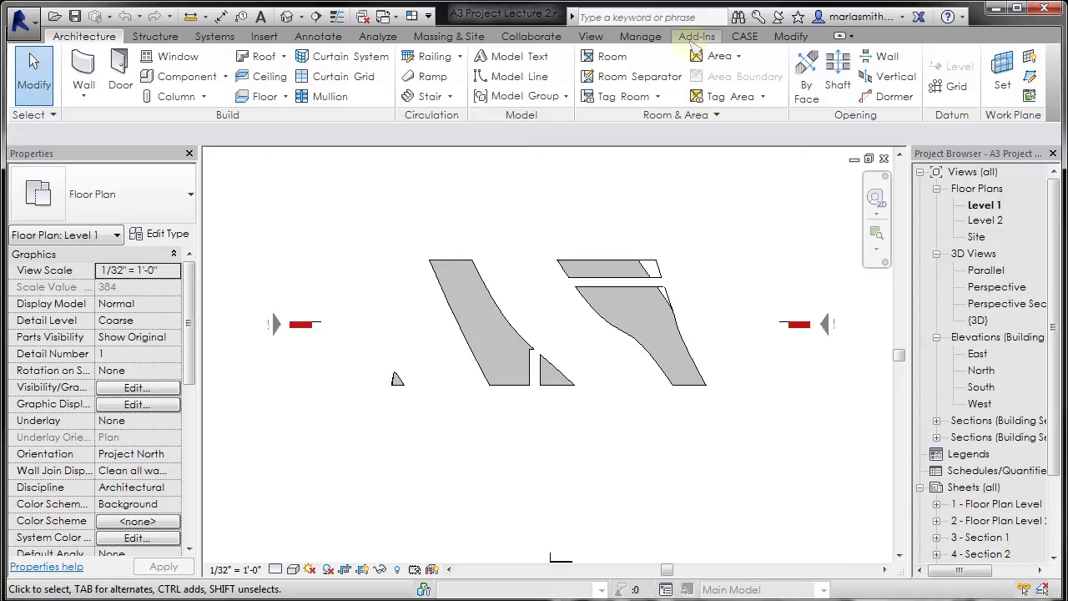
Set the cut line weight of the Mass category to 8 in the project's Object Styles.
left_click(641, 37)
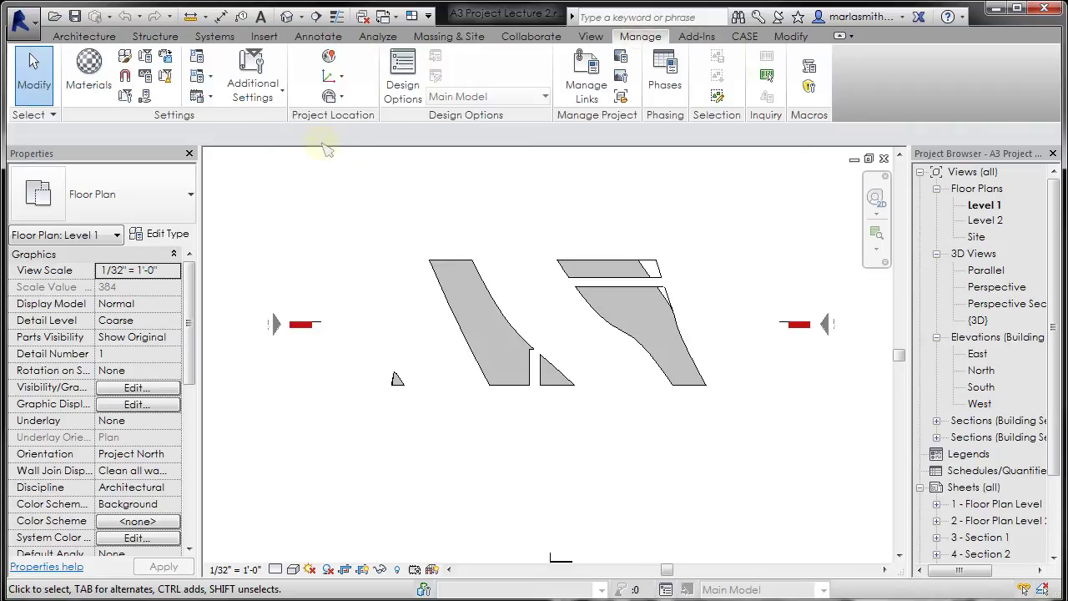
left_click(124, 56)
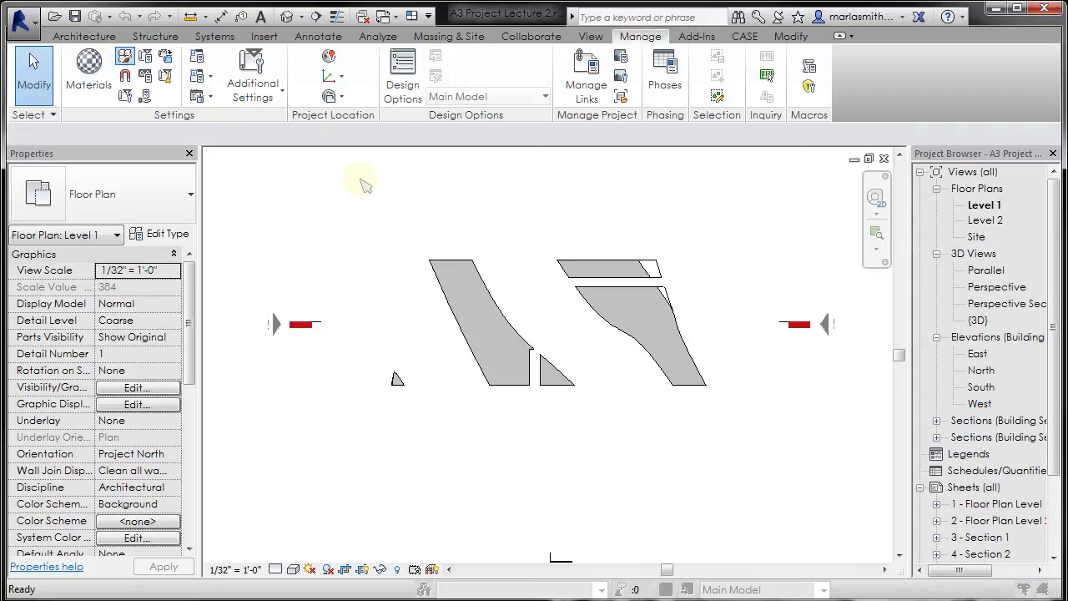
left_click_drag(690, 134, 600, 102)
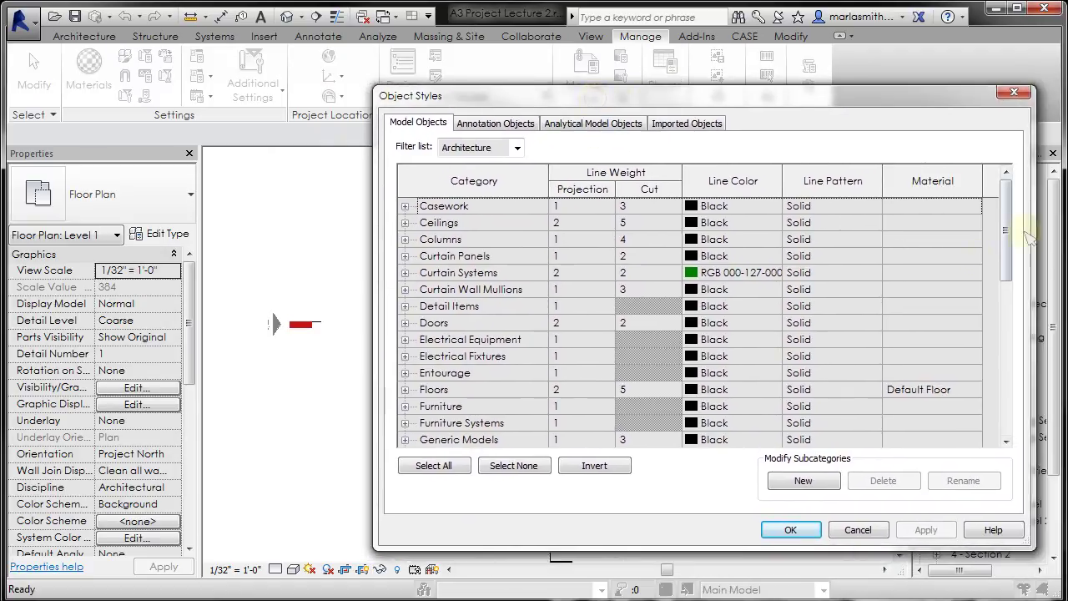
scroll(1008, 240, "down", 2)
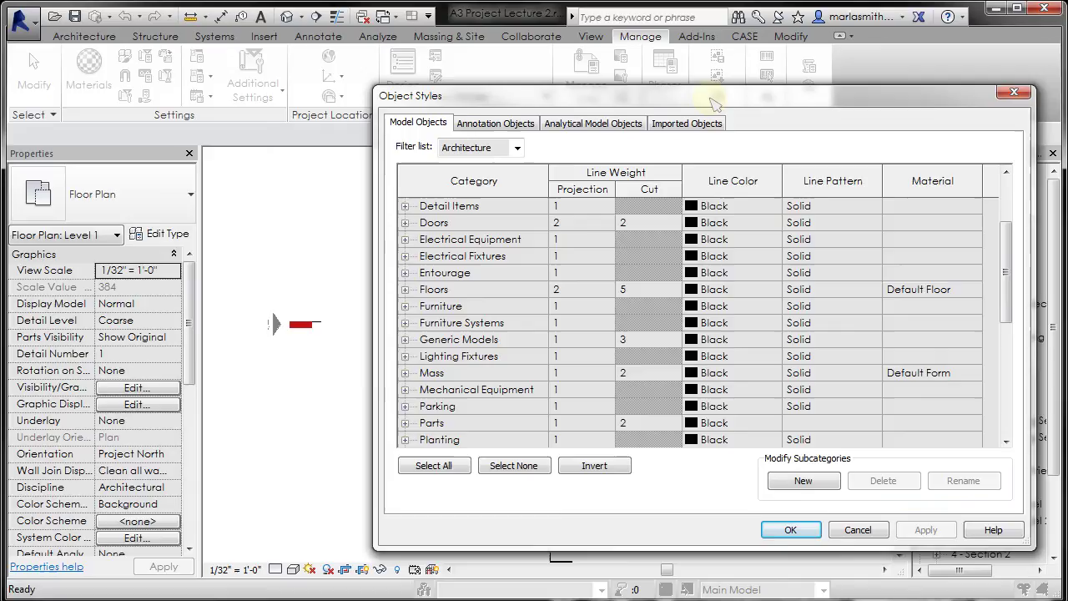
left_click_drag(714, 102, 783, 100)
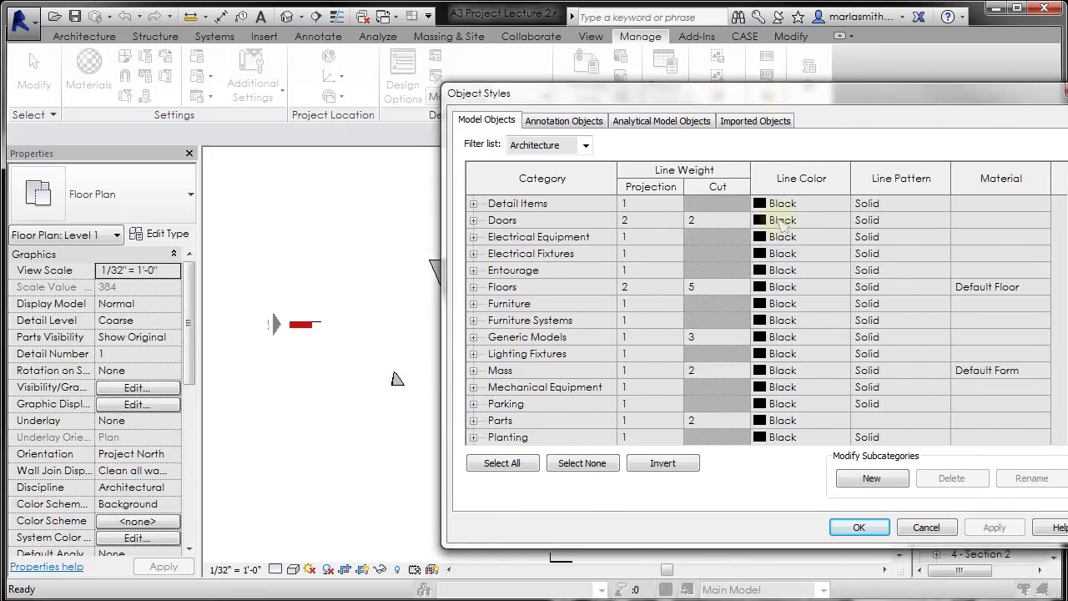
left_click(740, 372)
left_click(741, 370)
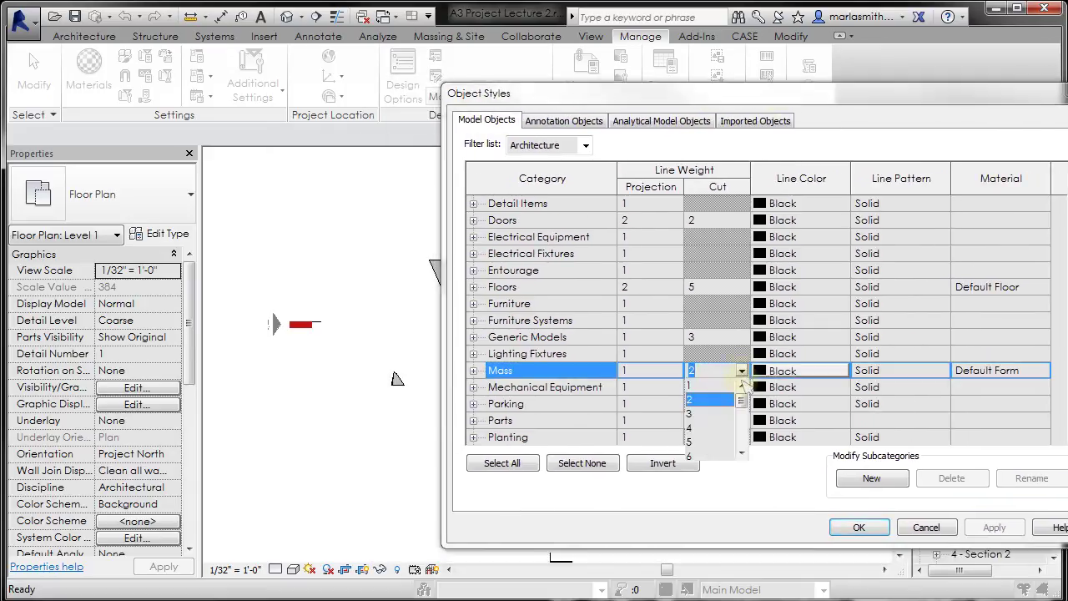
left_click_drag(741, 397, 741, 409)
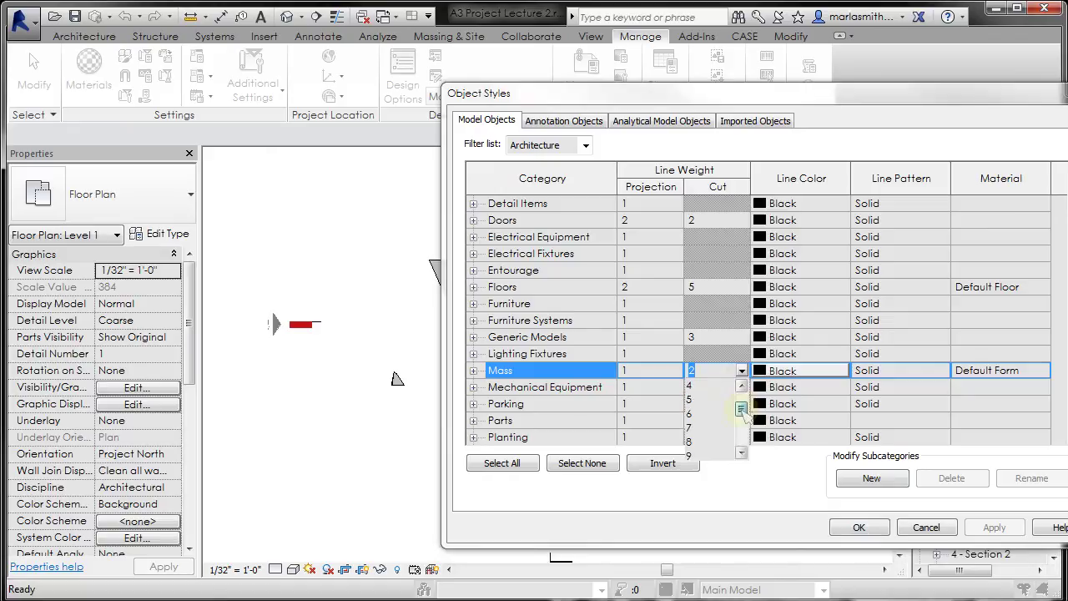
left_click(701, 441)
left_click(997, 528)
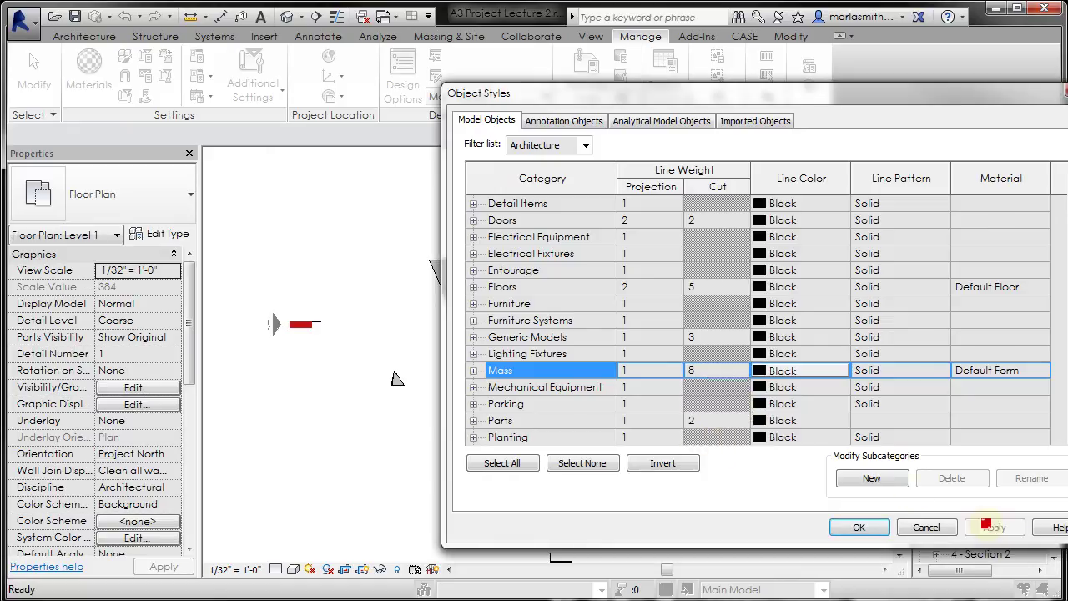
left_click(859, 527)
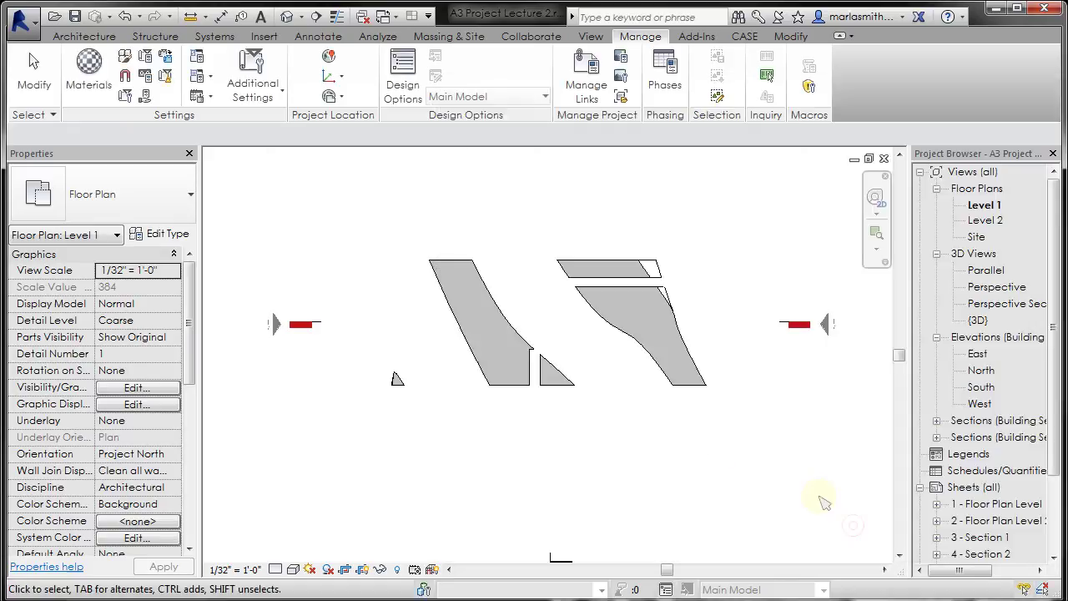
scroll(632, 245, "up", 4)
scroll(651, 268, "up", 3)
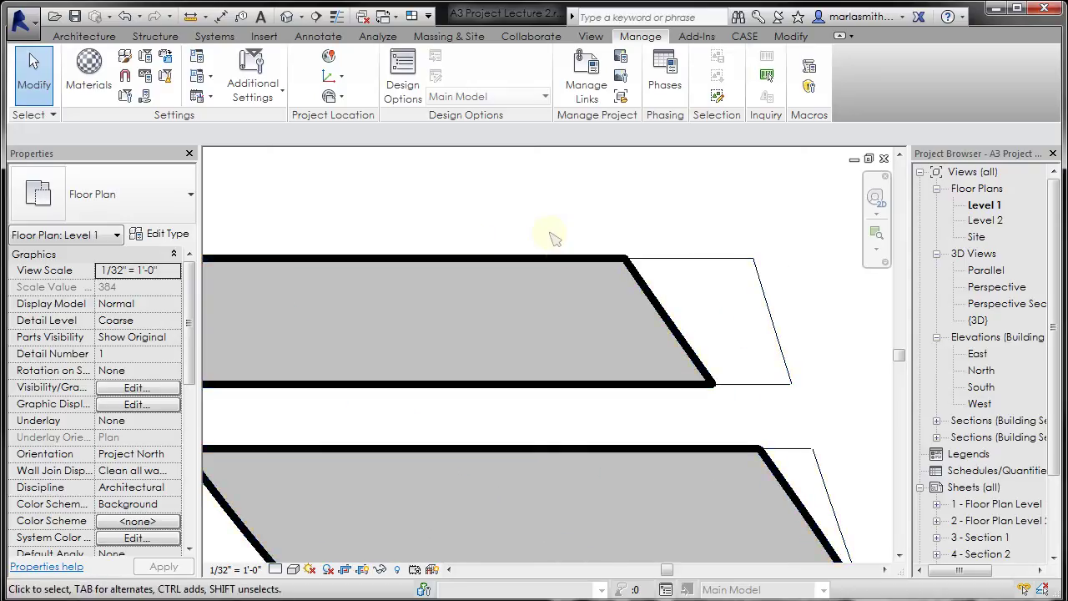
Inspect the graphics settings of the material assigned to Form 1 among the imported objects in Object Styles.
left_click(125, 56)
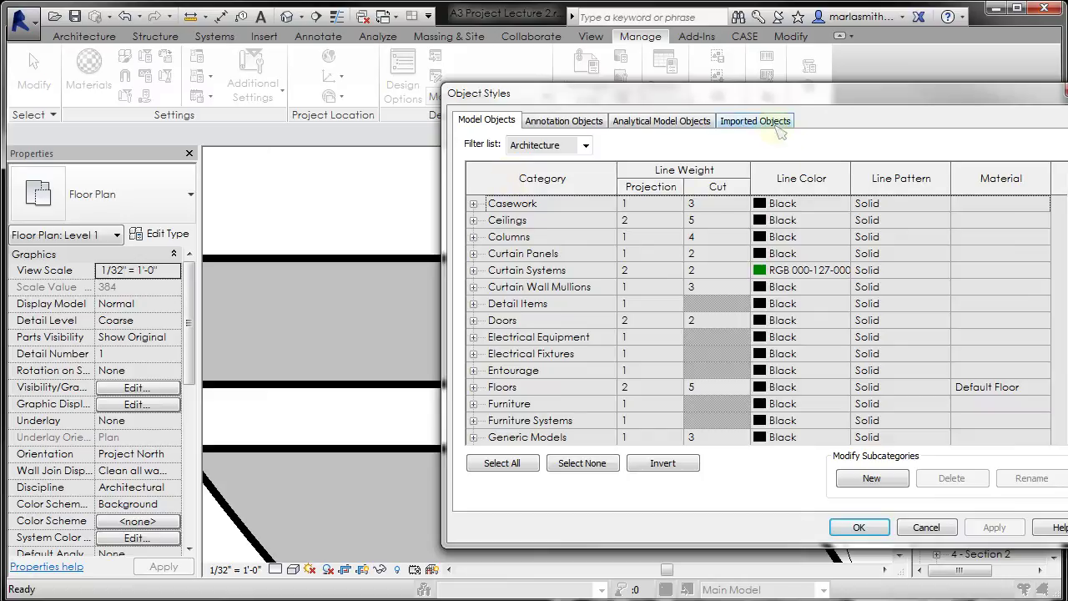
left_click(773, 121)
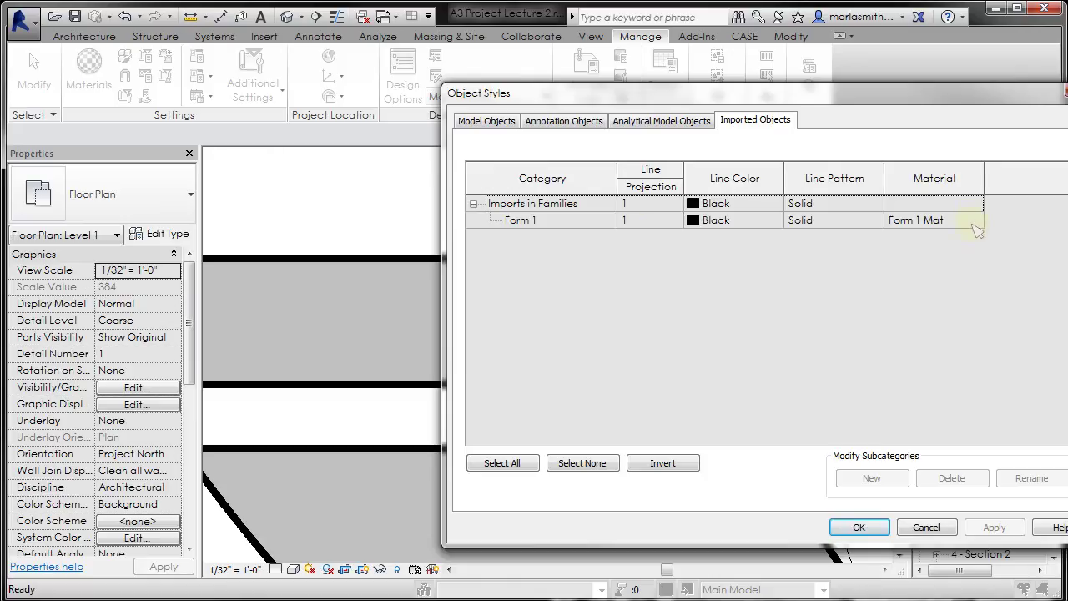
left_click(977, 227)
left_click(976, 225)
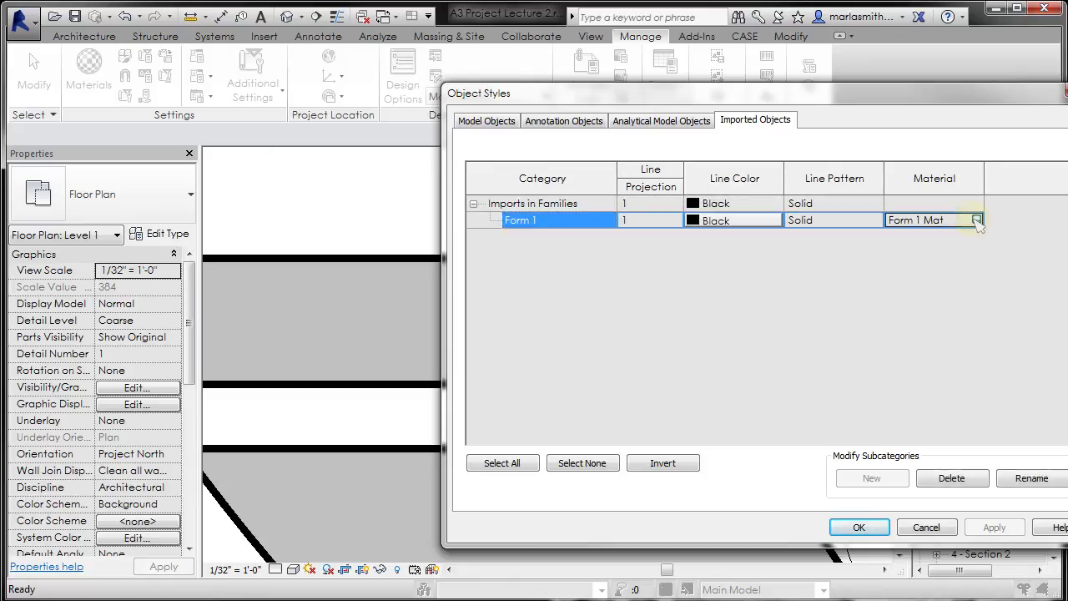
left_click(976, 220)
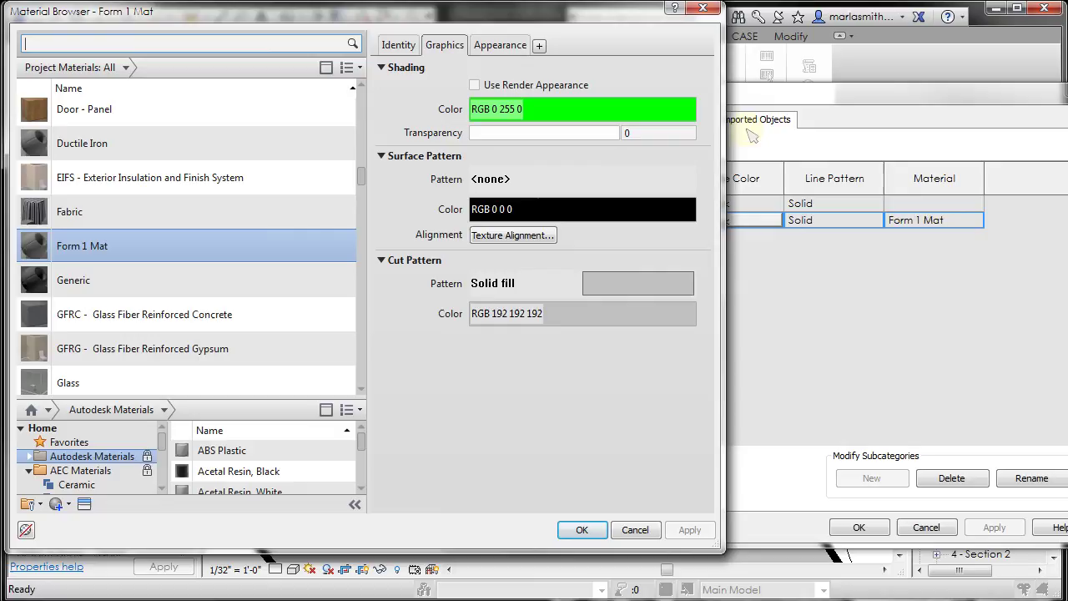
left_click(582, 529)
left_click(859, 527)
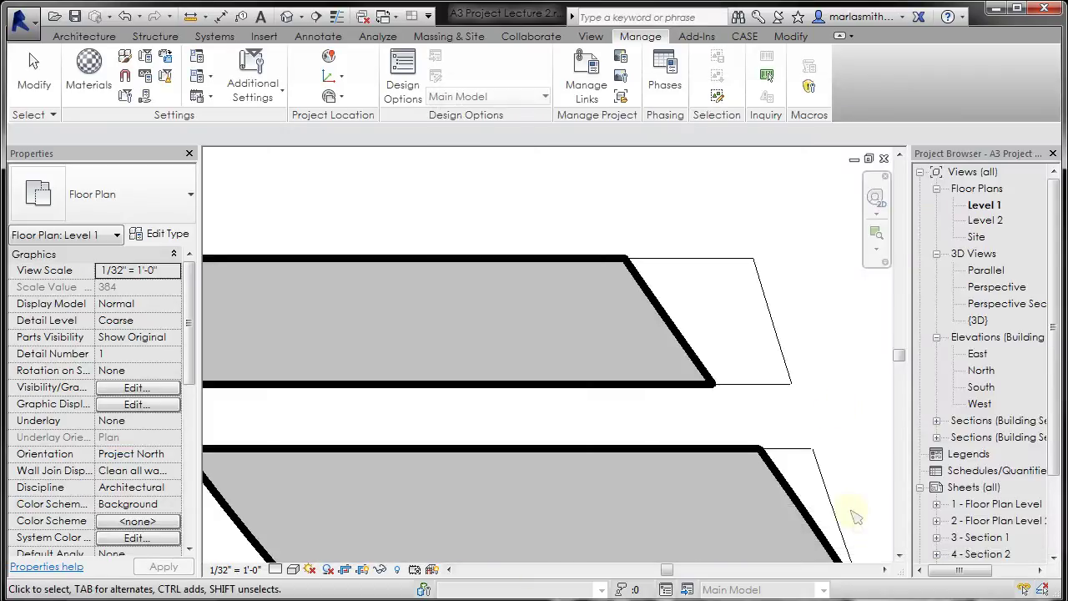
Open the Level 2 floor plan and examine the cut outline of the mass.
double_click(986, 221)
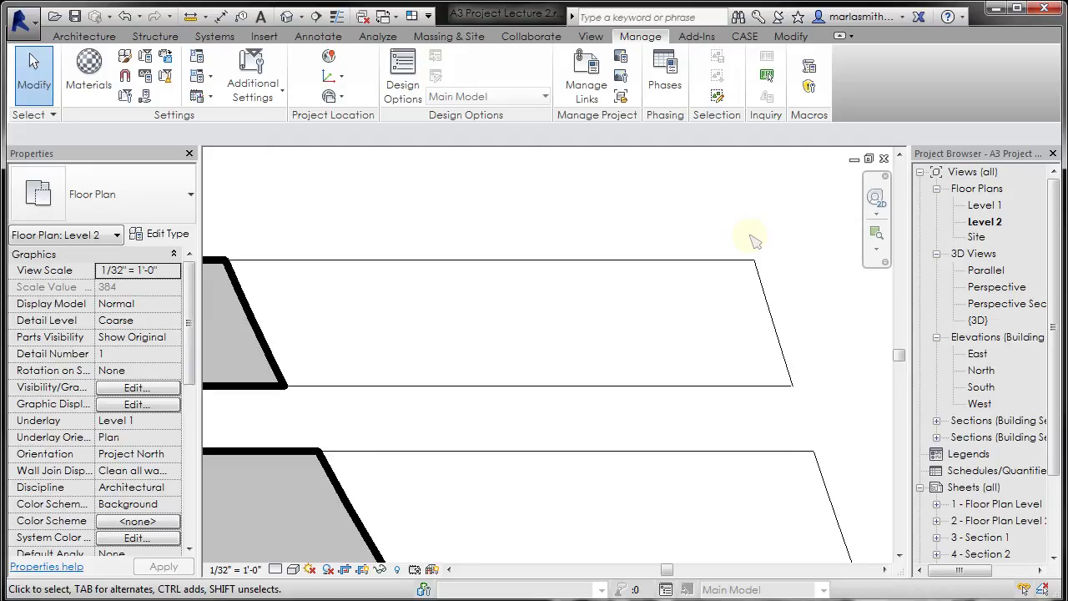
scroll(753, 241, "up", 3)
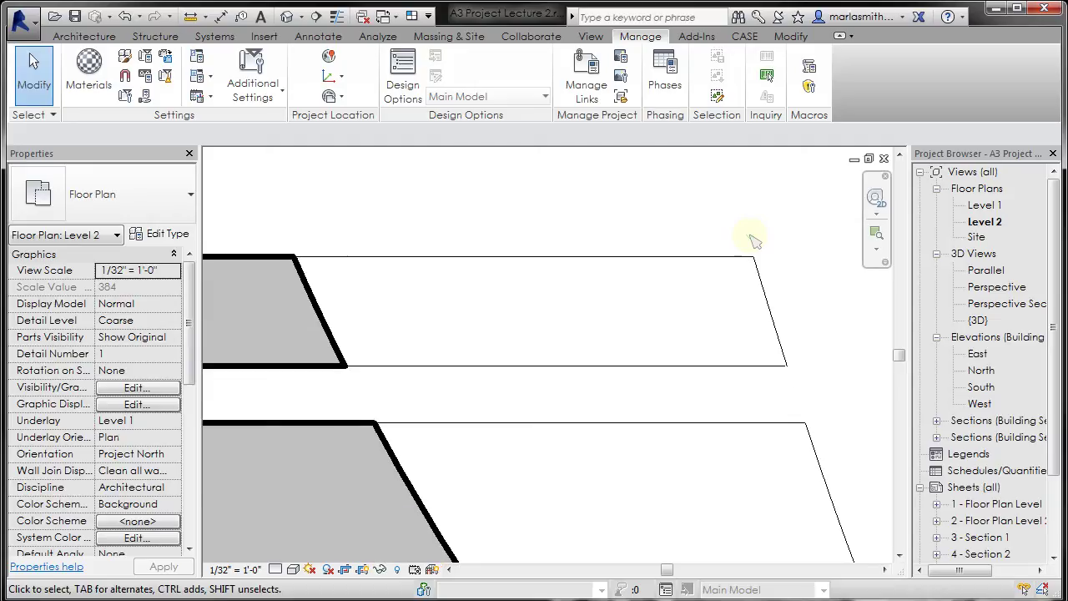
scroll(753, 241, "up", 2)
scroll(753, 241, "down", 3)
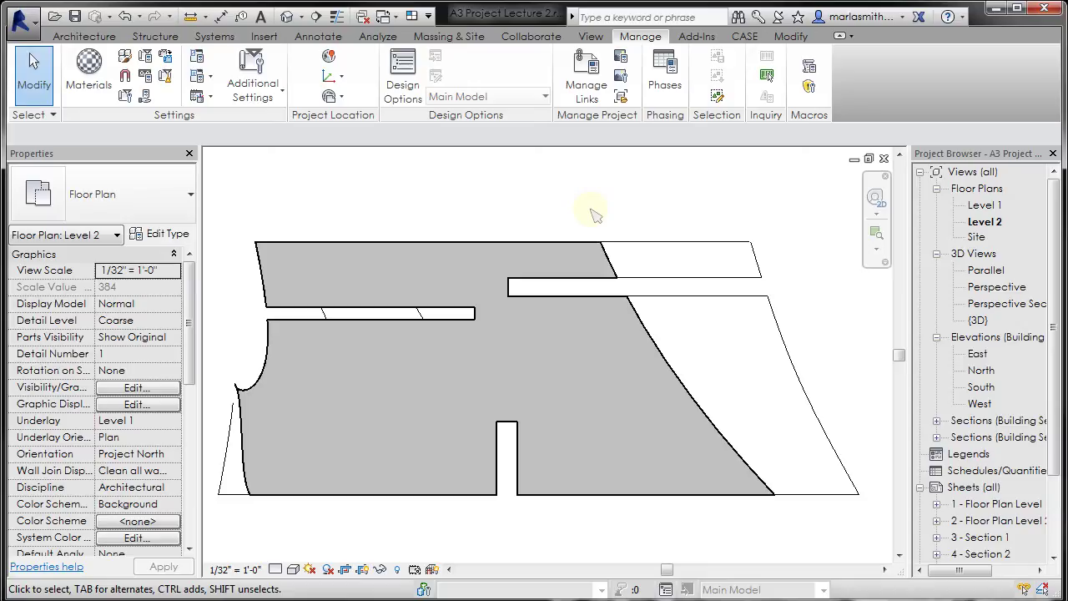
In Level 2's Visibility/Graphic Overrides, override the Mass category's cut pattern color with blue.
key("v")
key("g")
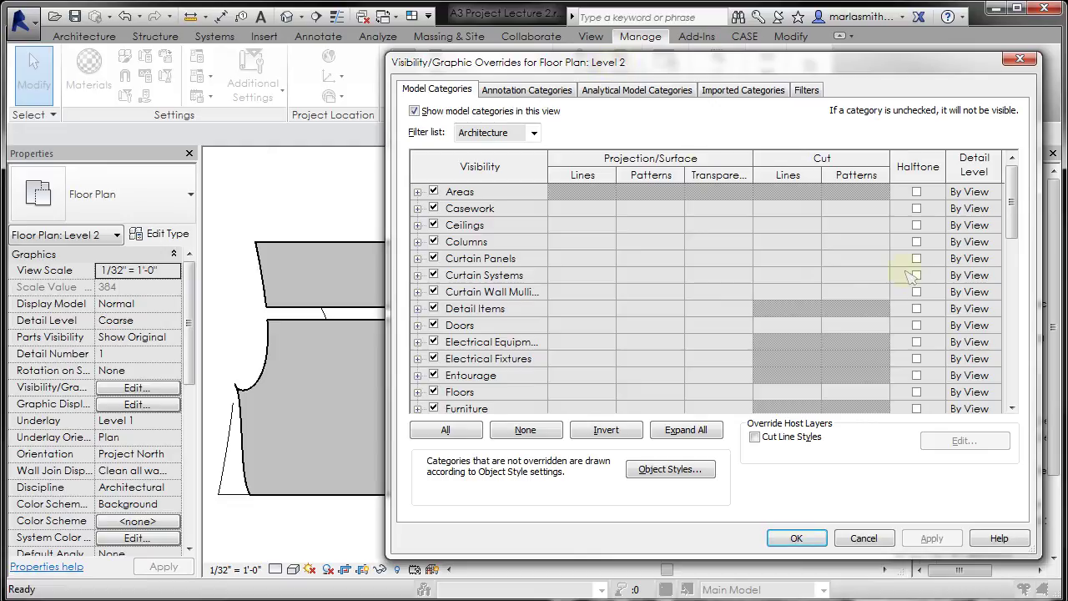
left_click_drag(1019, 193, 1019, 240)
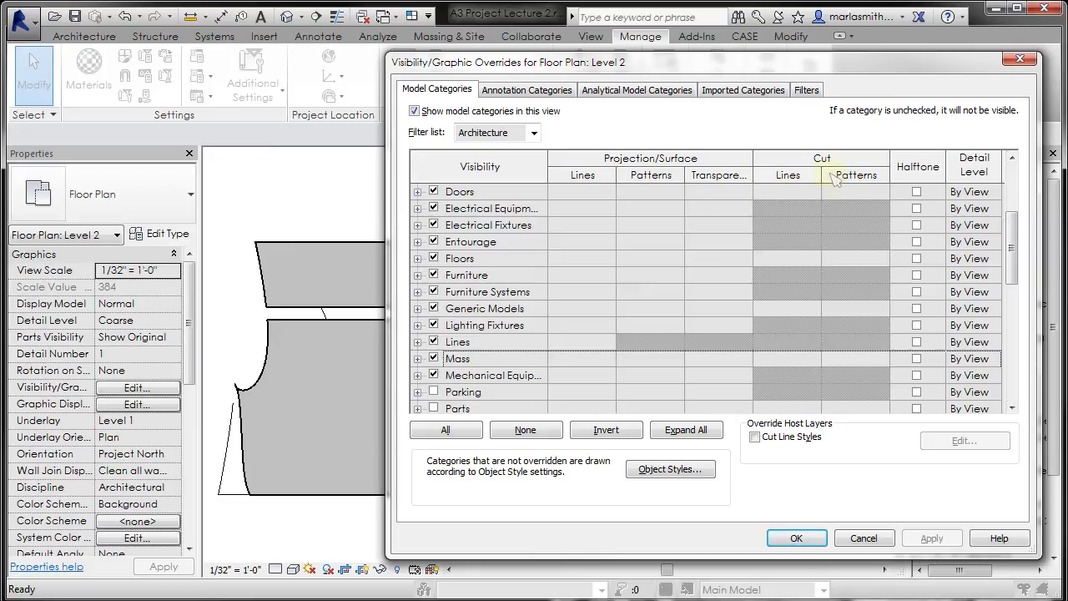
left_click(846, 364)
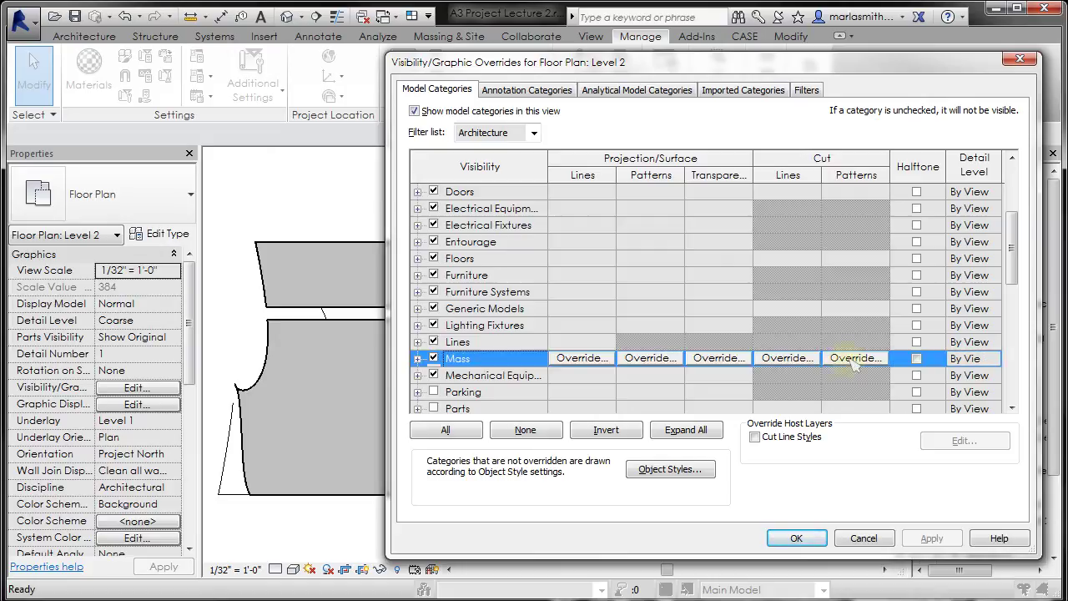
left_click(853, 359)
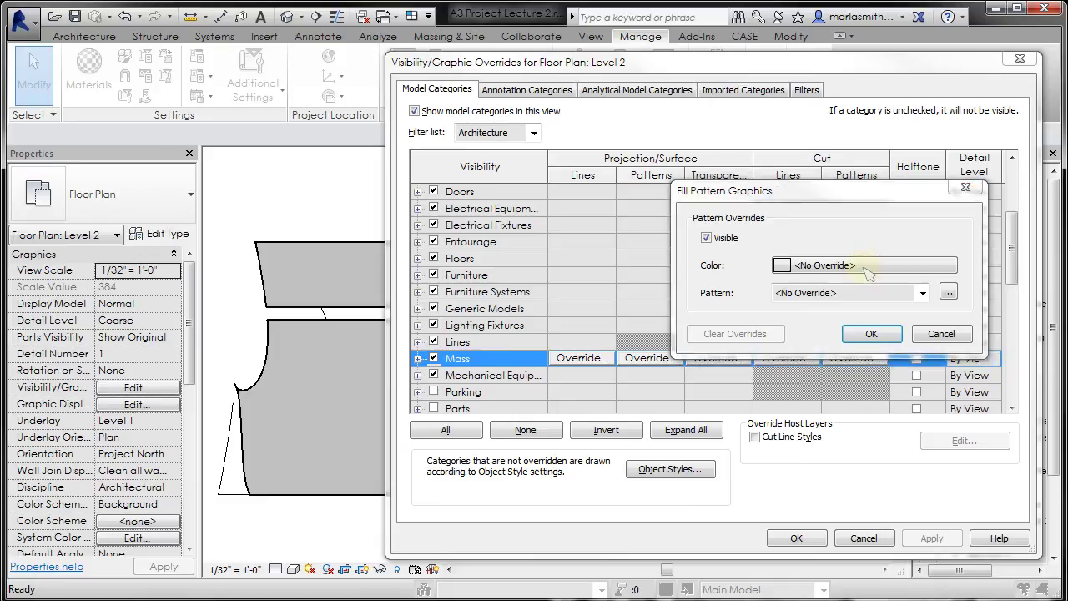
left_click(868, 267)
left_click(764, 287)
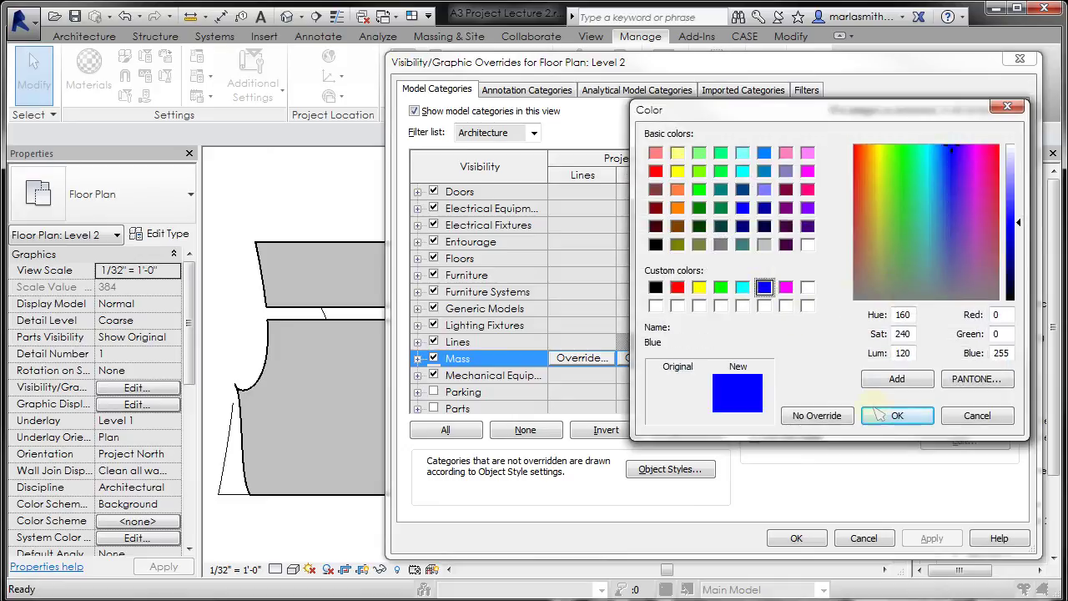
left_click(893, 417)
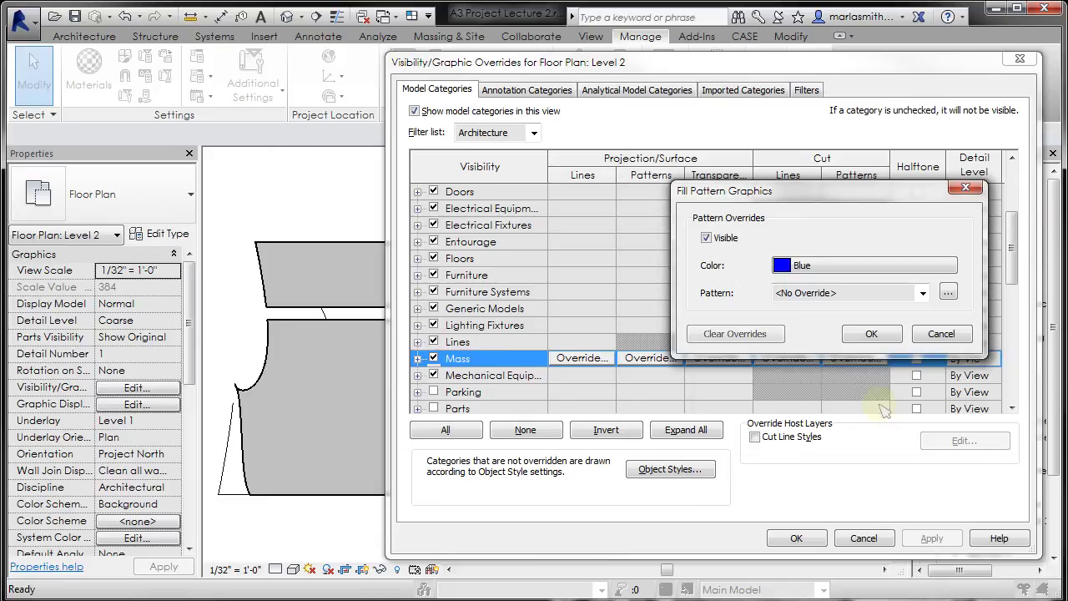
Set the Mass category's cut pattern override to Solid fill and apply it to the Level 2 view.
left_click(922, 293)
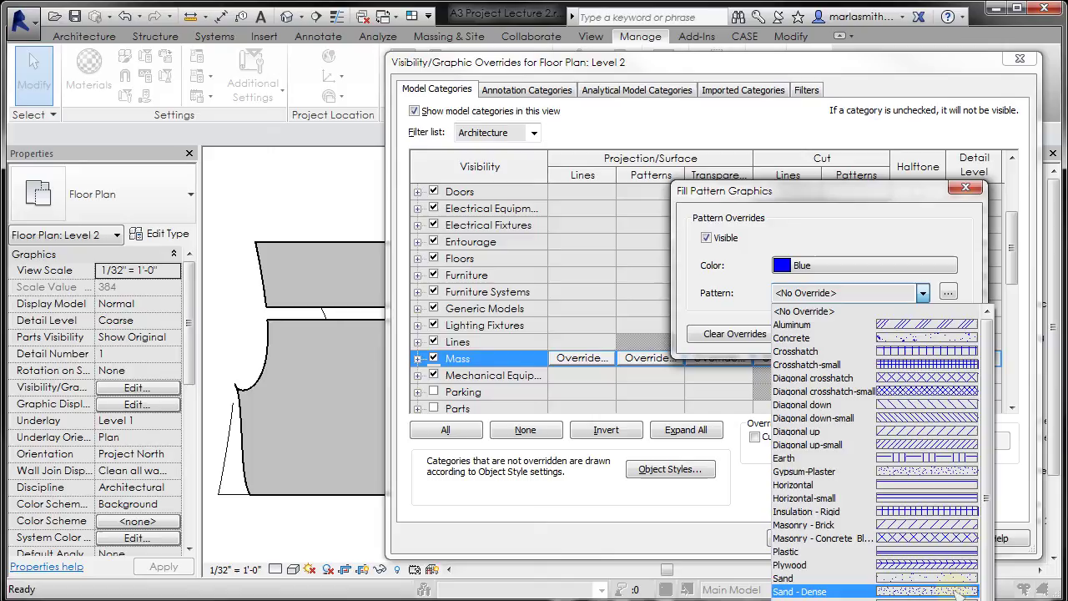
left_click(929, 588)
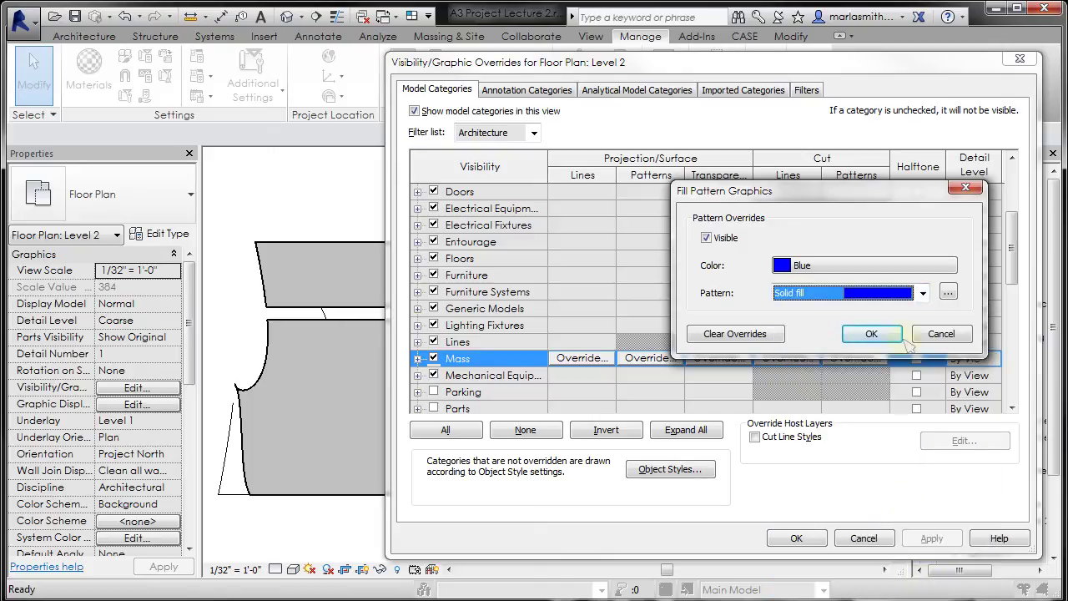
left_click(874, 334)
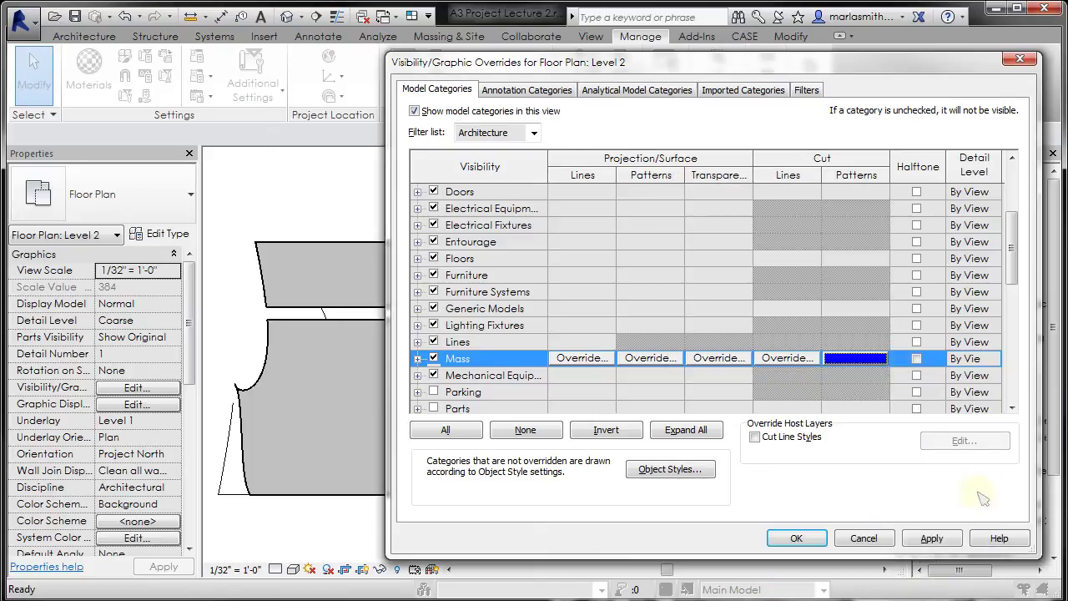
left_click(933, 538)
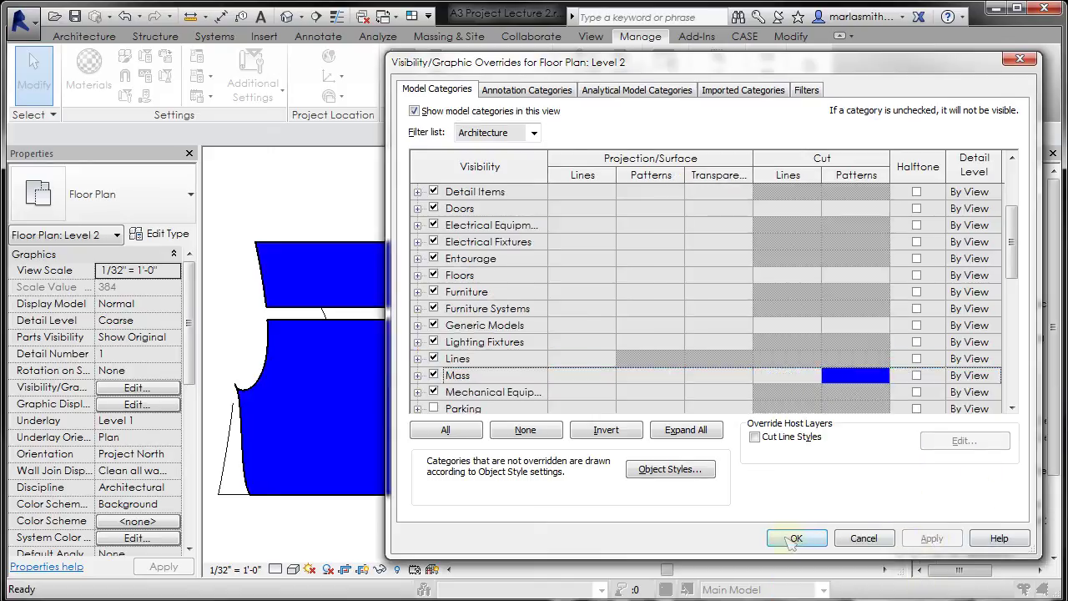
left_click(794, 537)
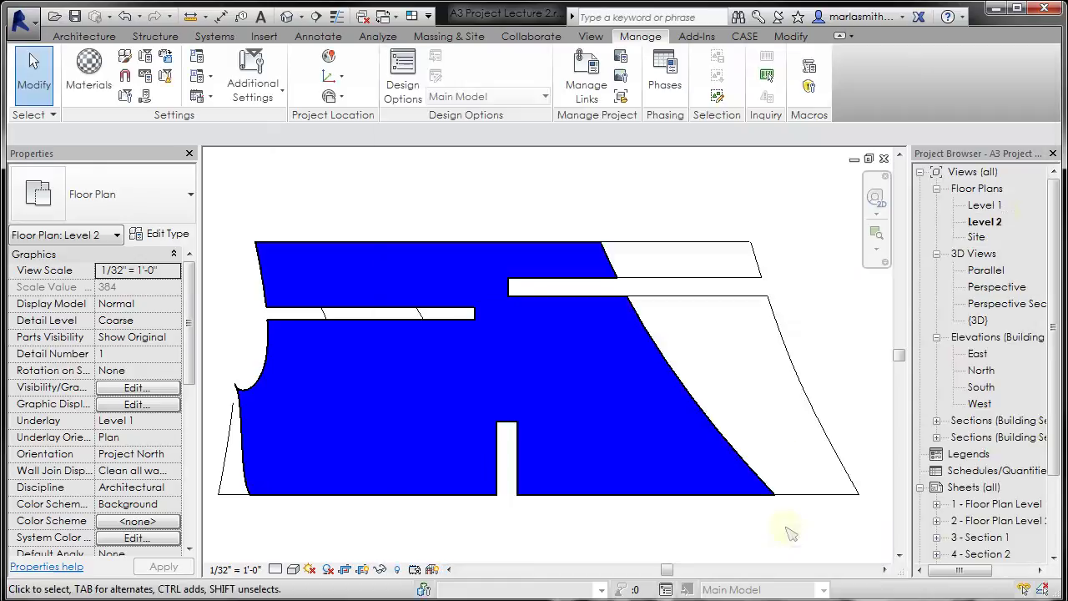
In Level 2's Visibility/Graphic Overrides, set the Mass category's projection/surface pattern color override to gray, RGB 128-128-128.
double_click(983, 205)
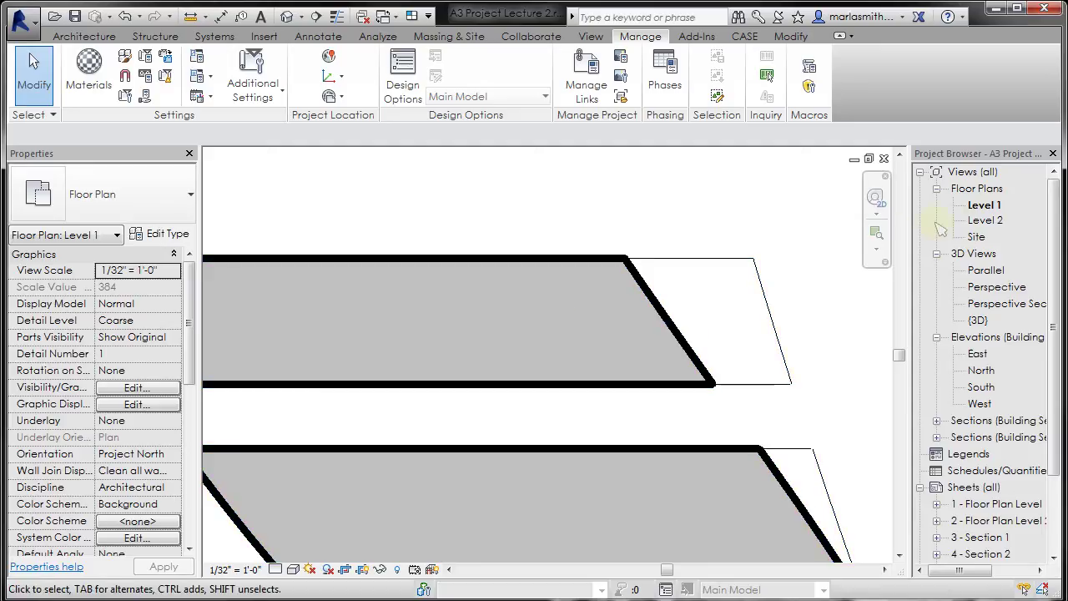
double_click(982, 220)
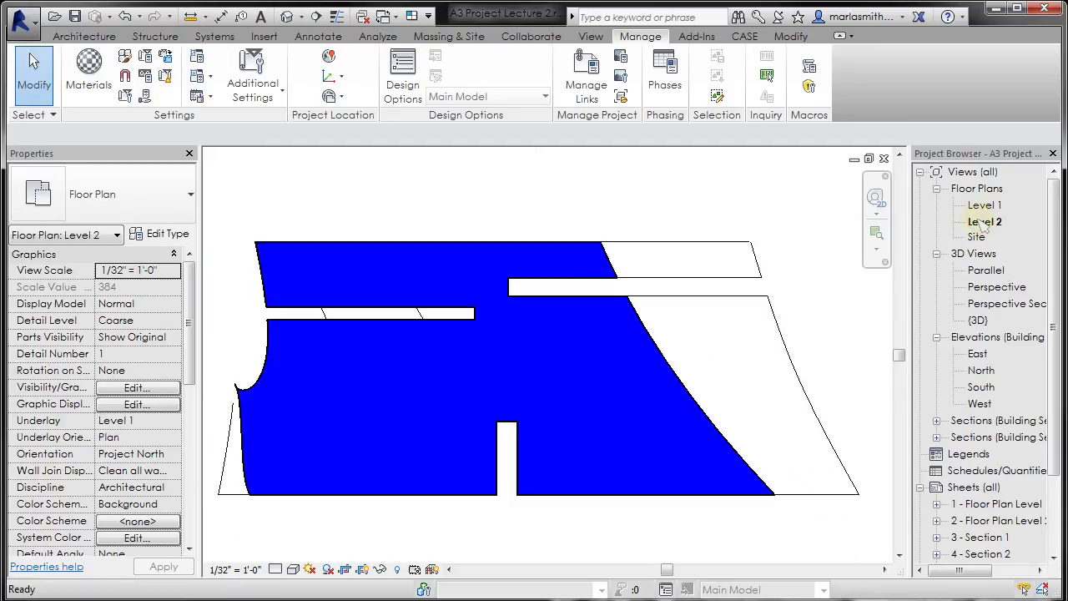
key("v")
key("g")
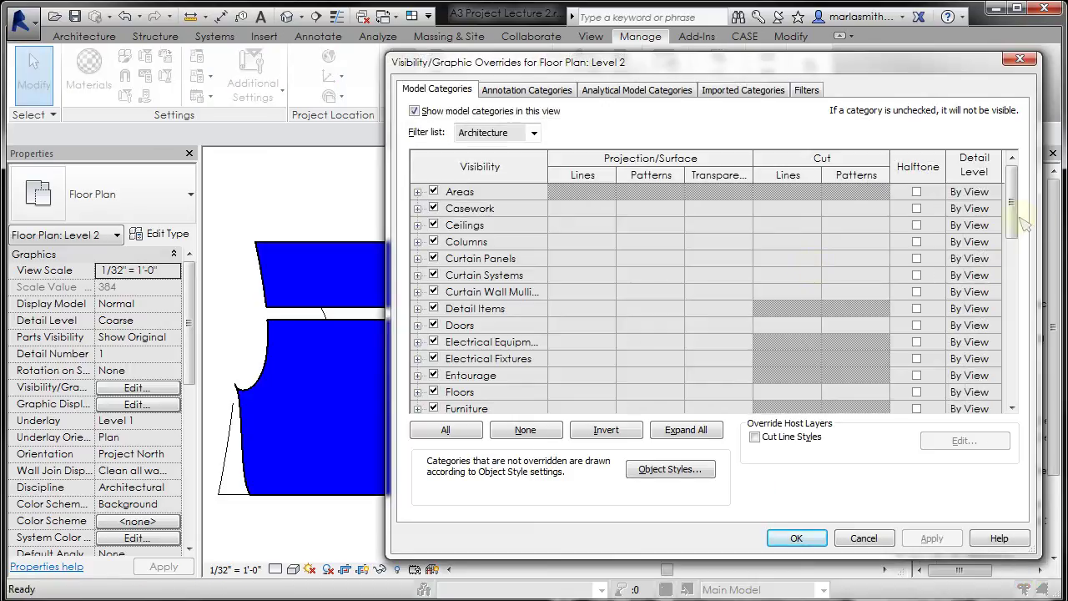
left_click_drag(1013, 225, 1016, 286)
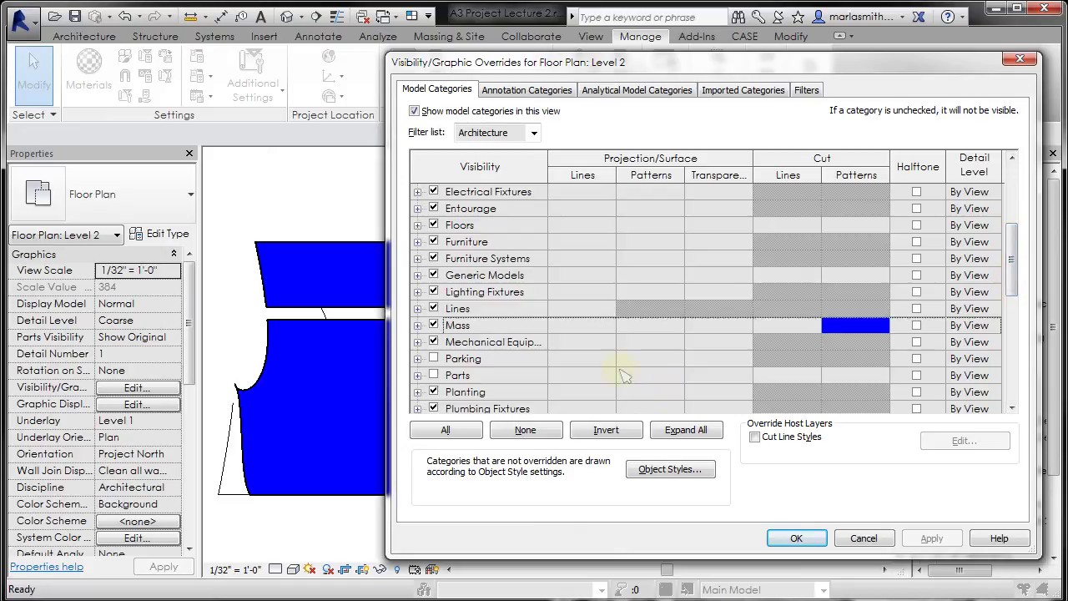
left_click(654, 330)
left_click(651, 326)
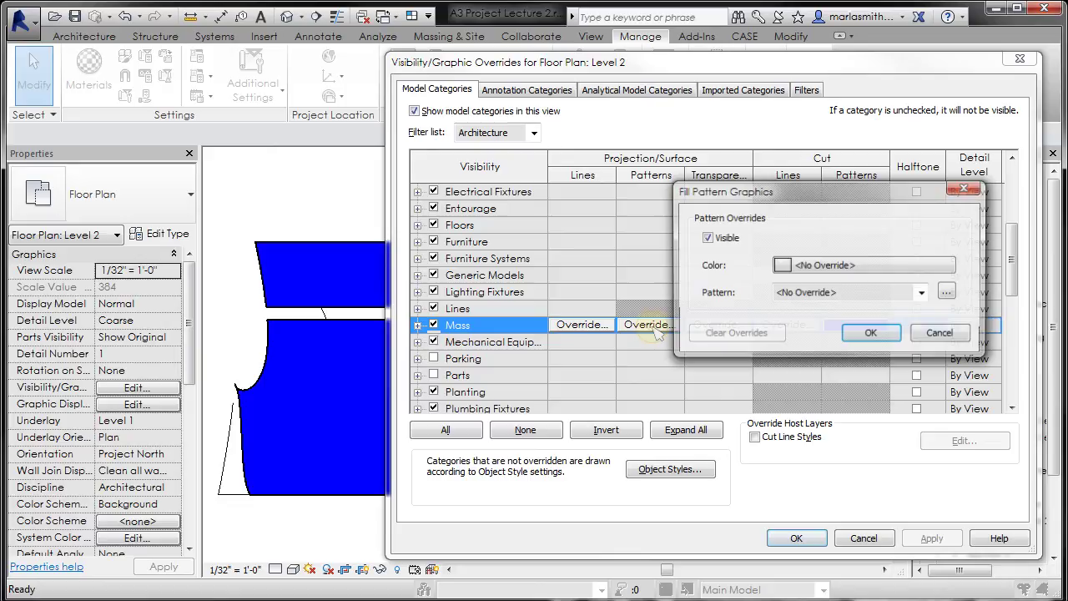
left_click(907, 266)
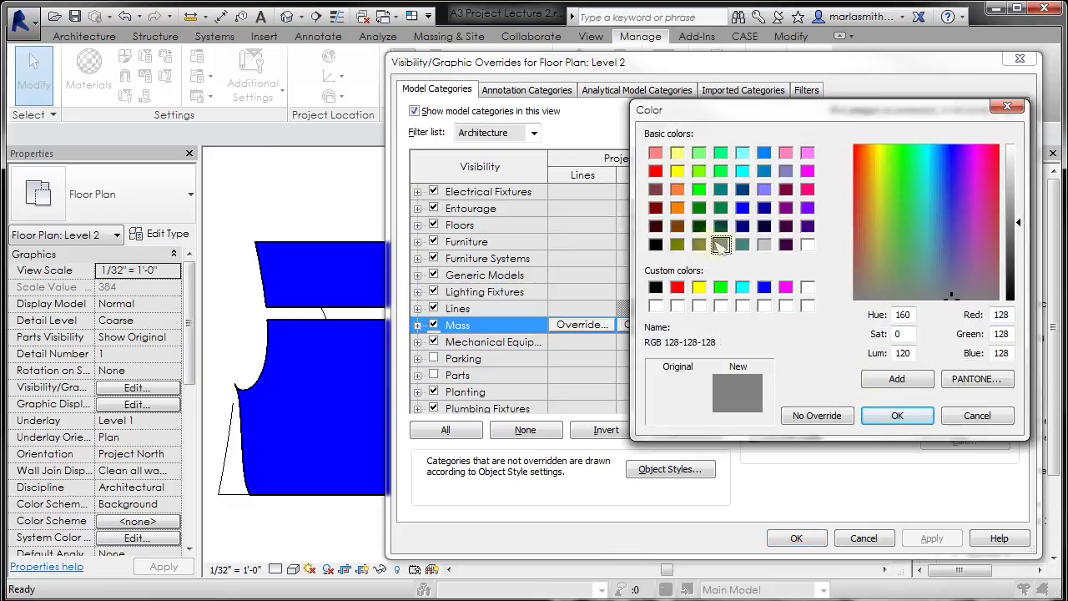
left_click(896, 414)
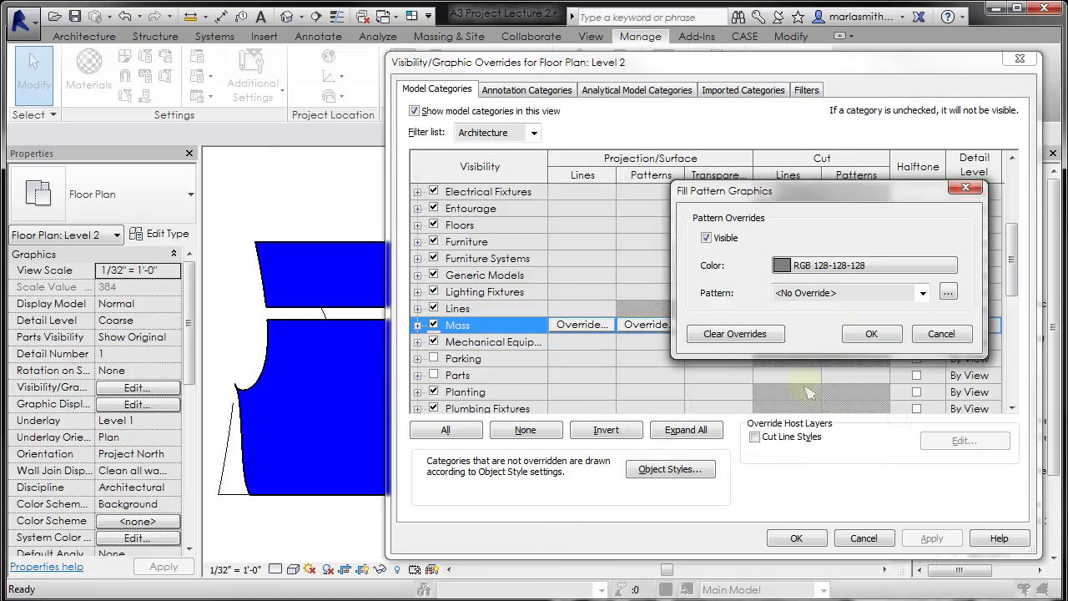
Set the Mass category's projection/surface pattern override to Crosshatch and apply it to the Level 2 view.
left_click(923, 293)
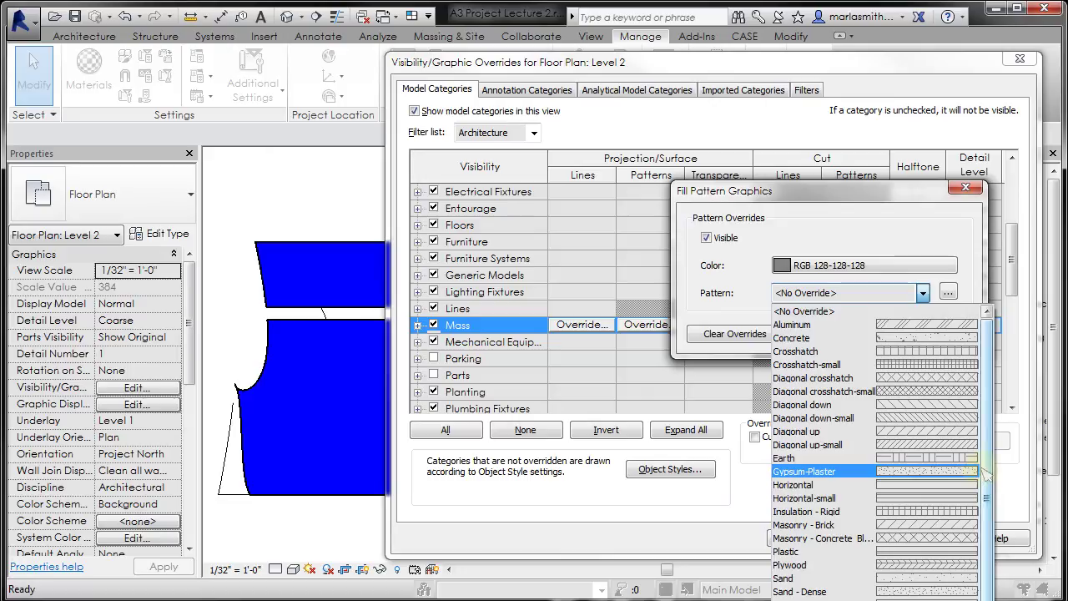
left_click(936, 351)
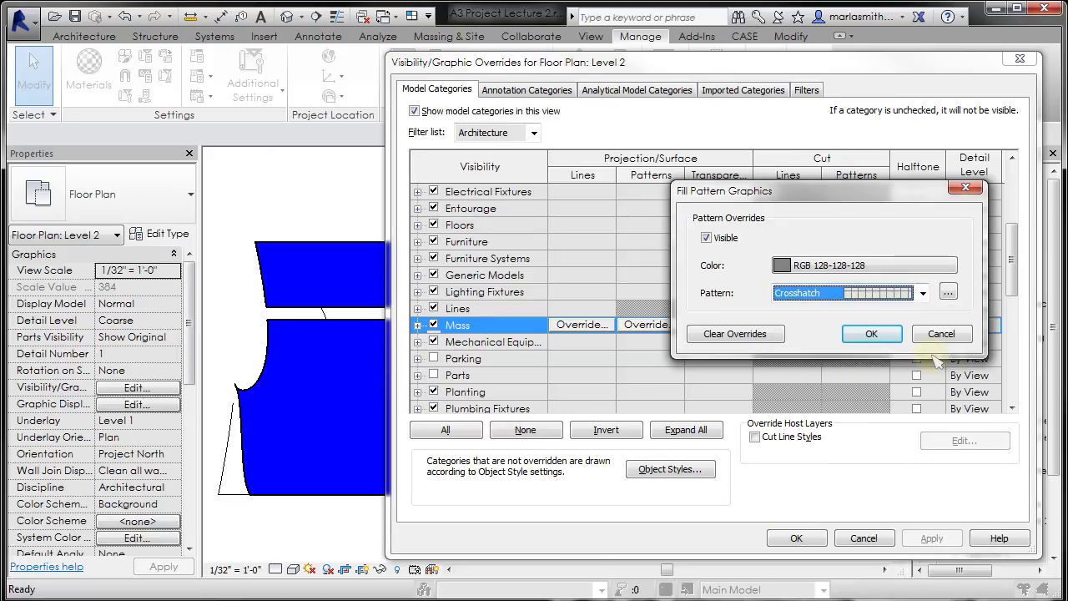
left_click(876, 334)
left_click(932, 540)
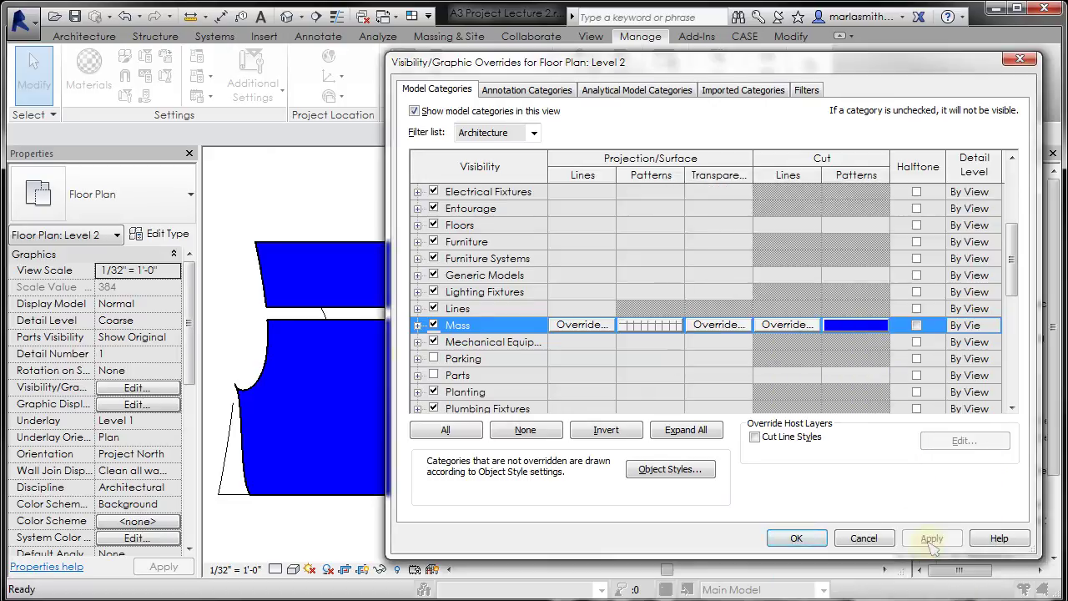
left_click(795, 538)
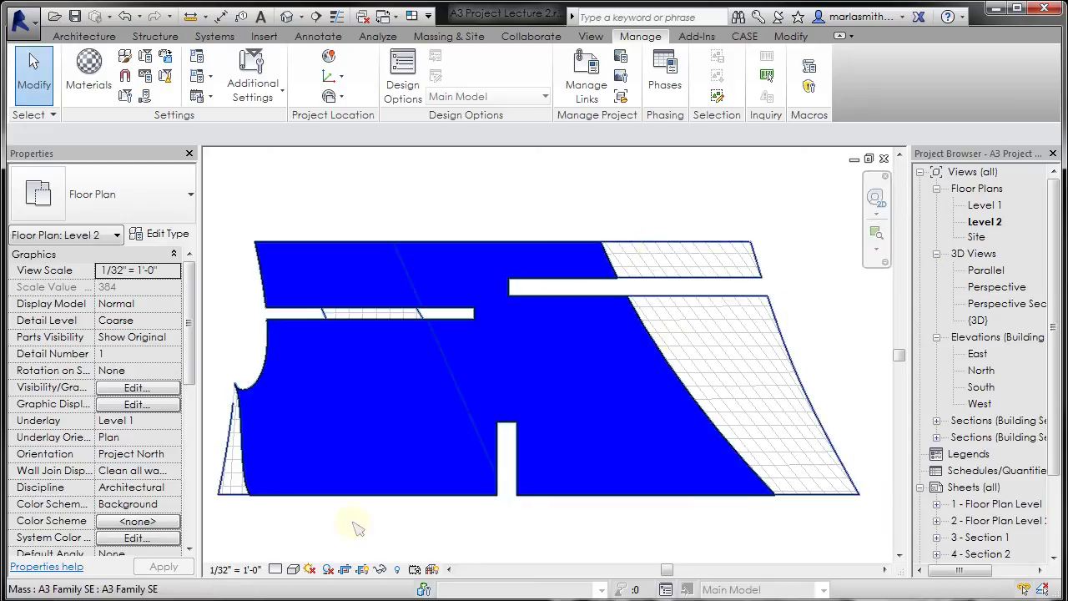
Preview the Level 2 plan in the Shaded visual style and return it to Hidden Line.
left_click(293, 569)
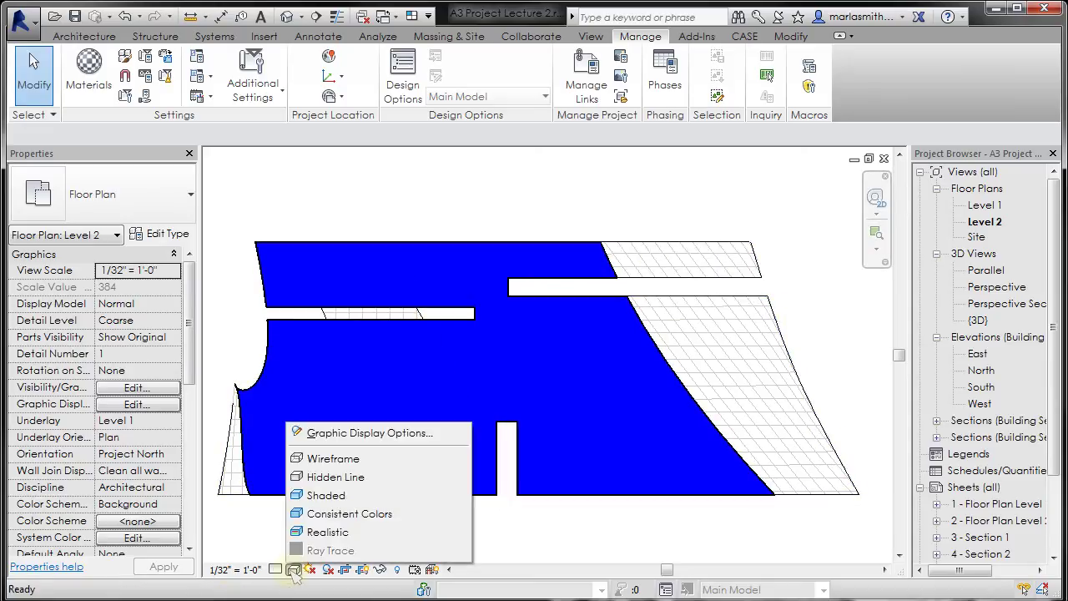
left_click(317, 495)
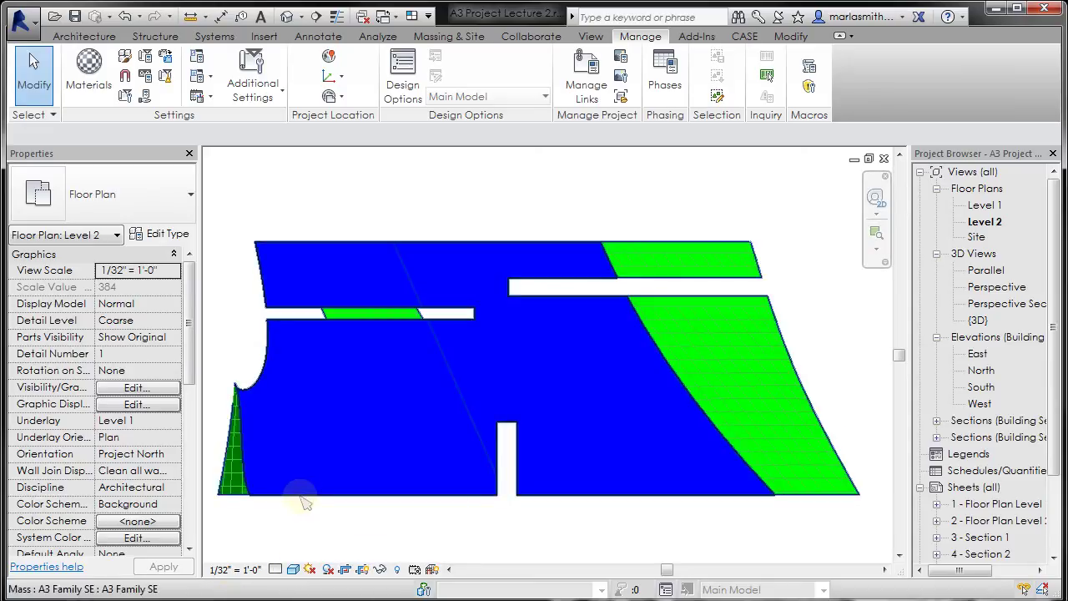
left_click(293, 569)
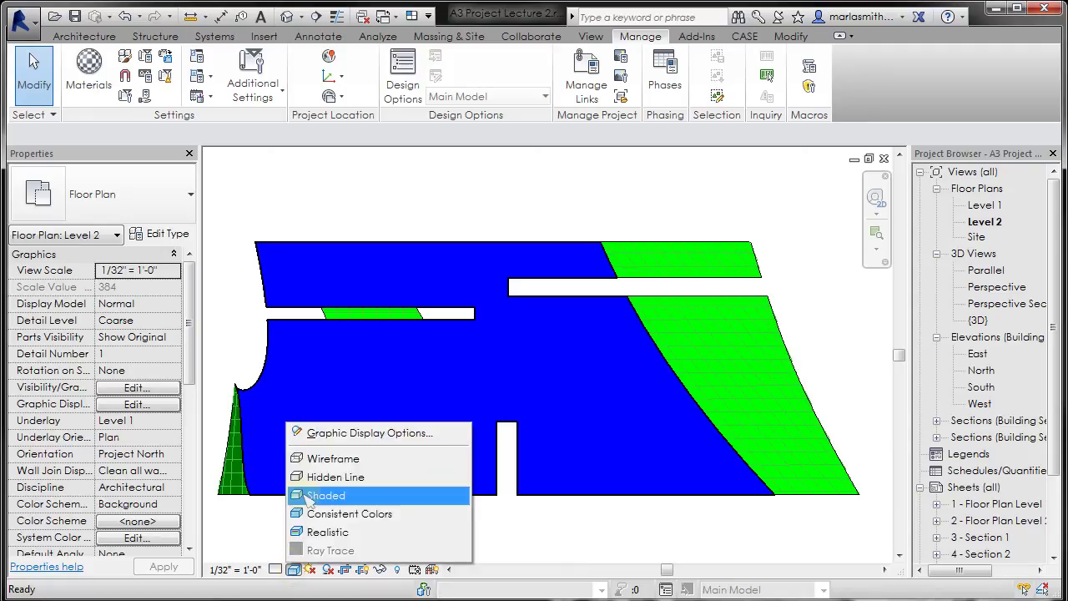
left_click(330, 476)
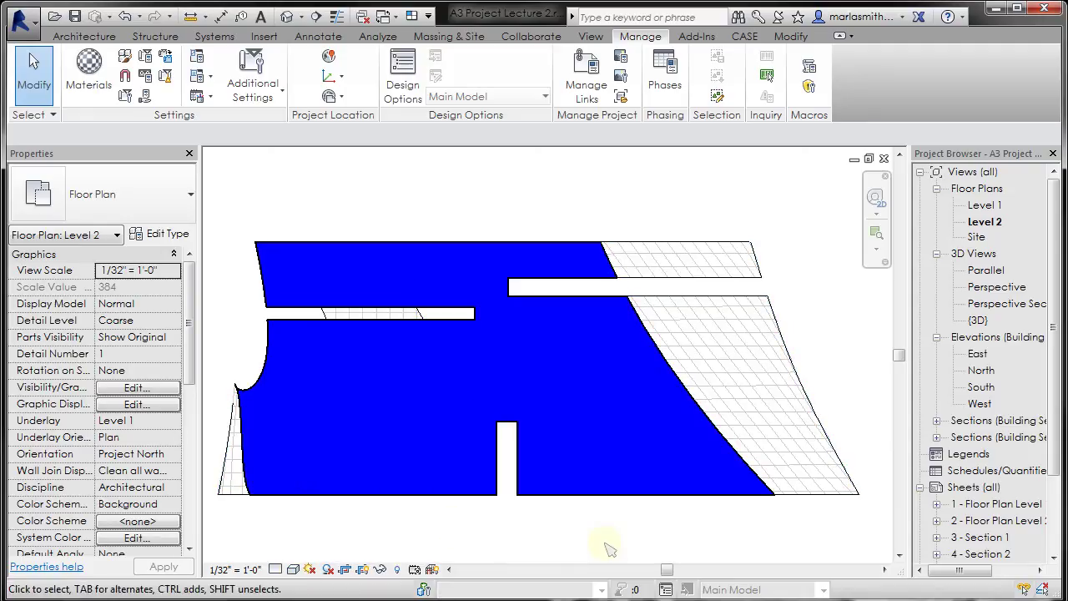
Check the mass in the Level 1 plan and turn on Show Mass Form and Floors in the East elevation.
double_click(985, 205)
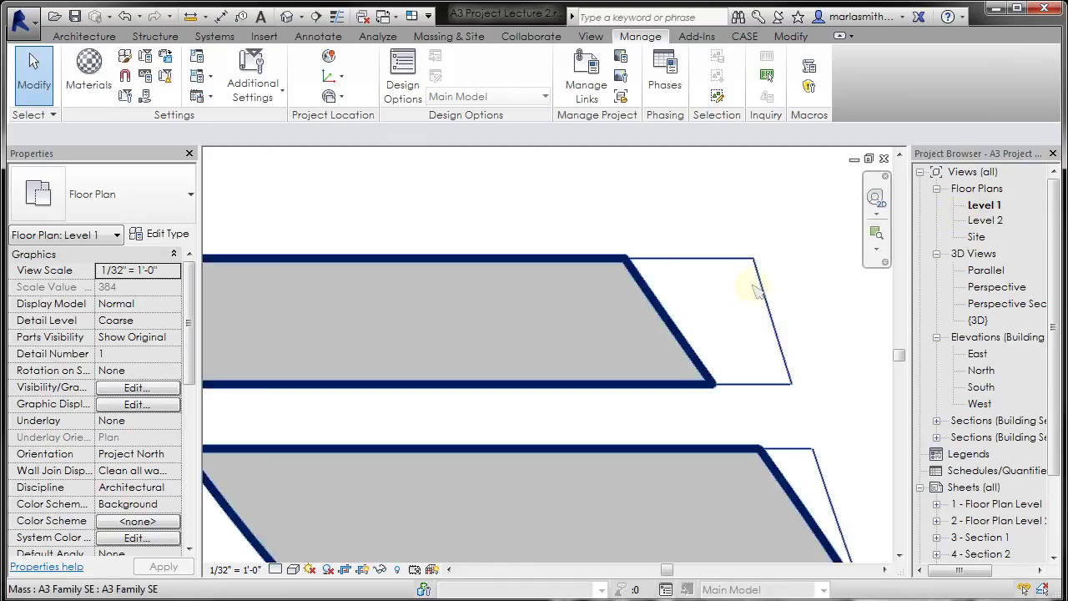
scroll(663, 278, "down", 5)
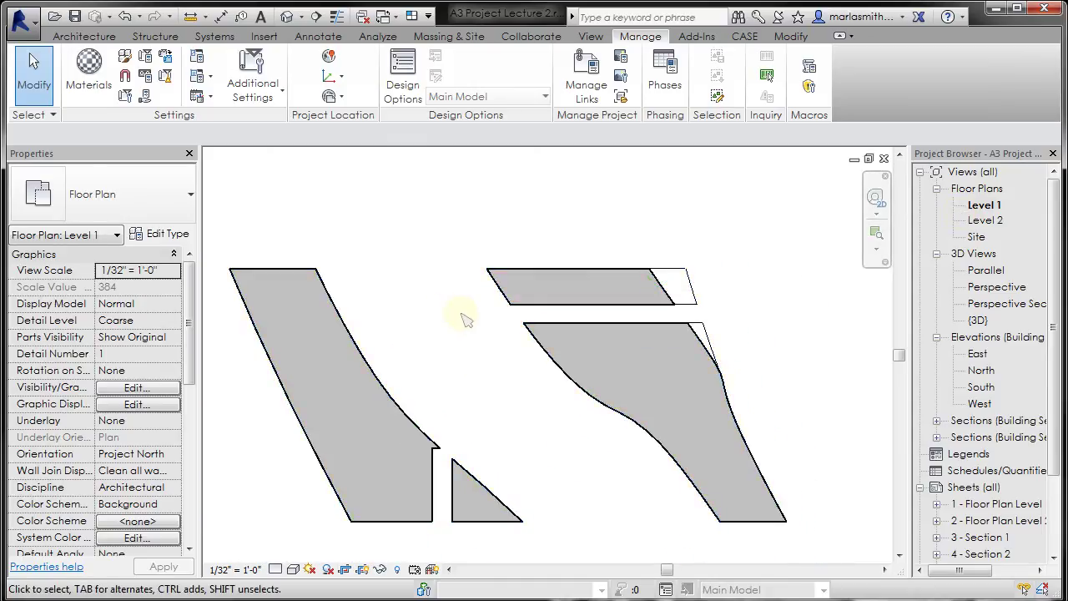
double_click(976, 354)
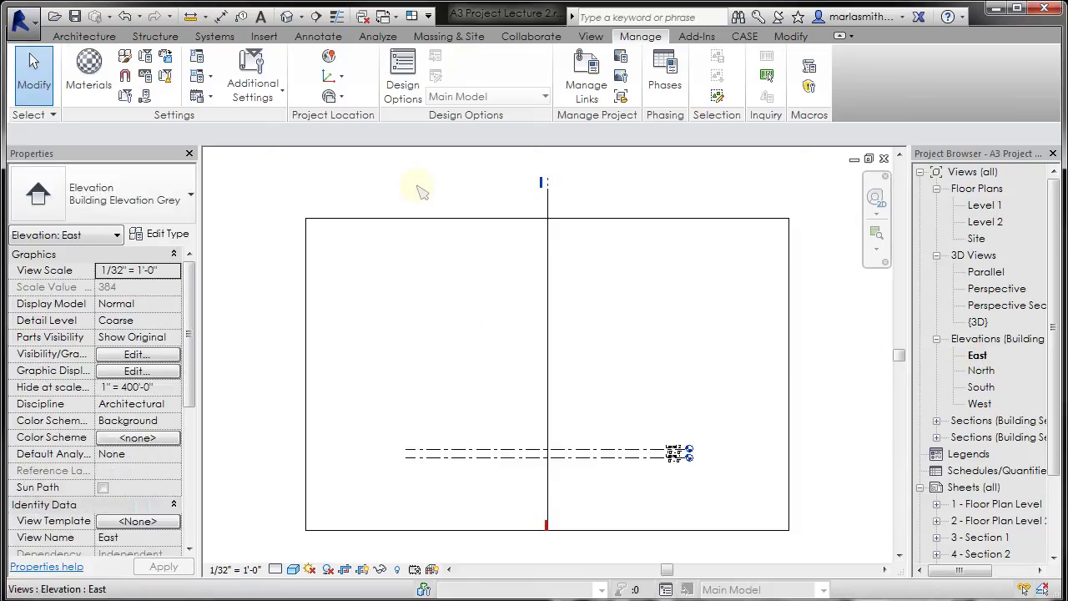
left_click(447, 36)
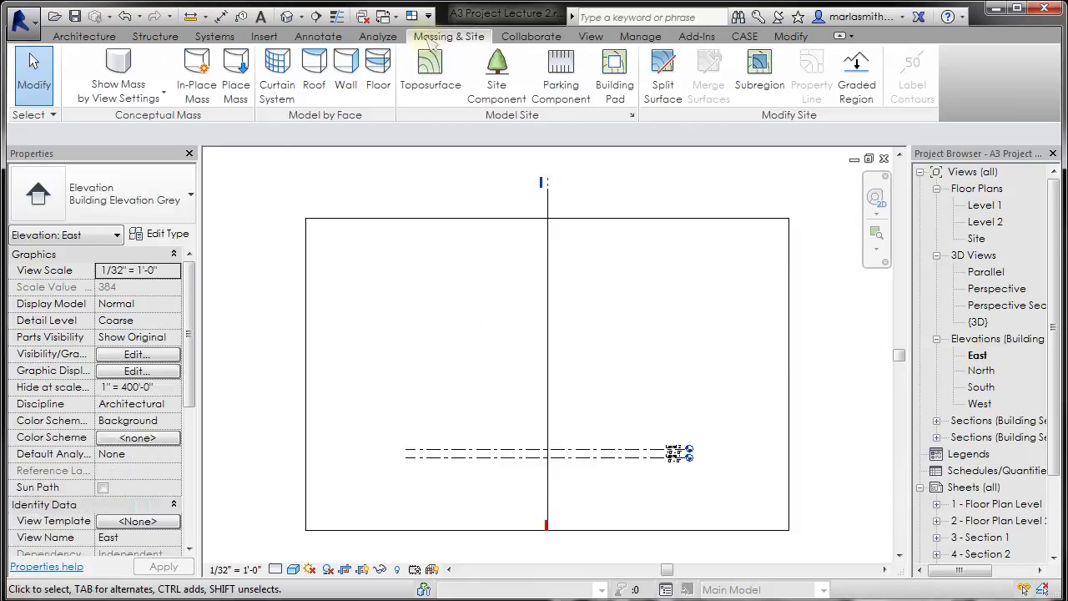
left_click(122, 97)
left_click(152, 162)
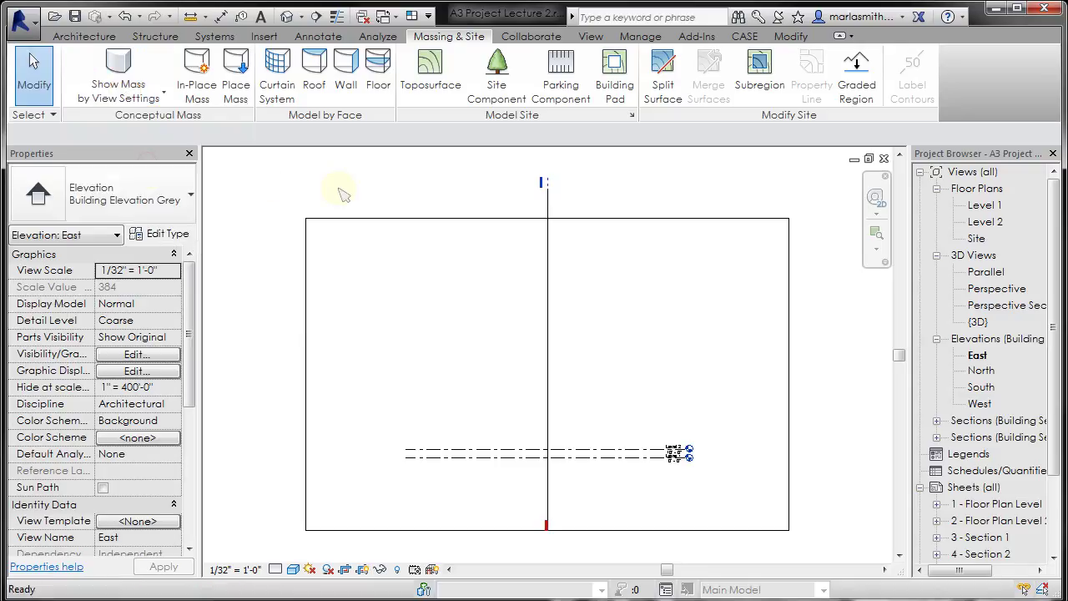
scroll(564, 477, "up", 5)
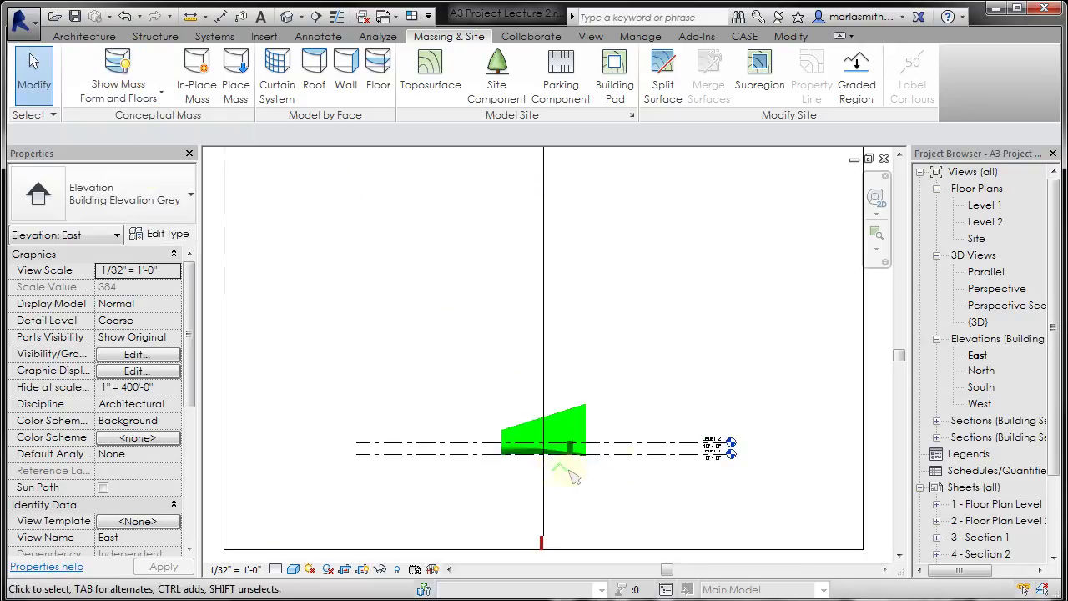
scroll(507, 424, "up", 3)
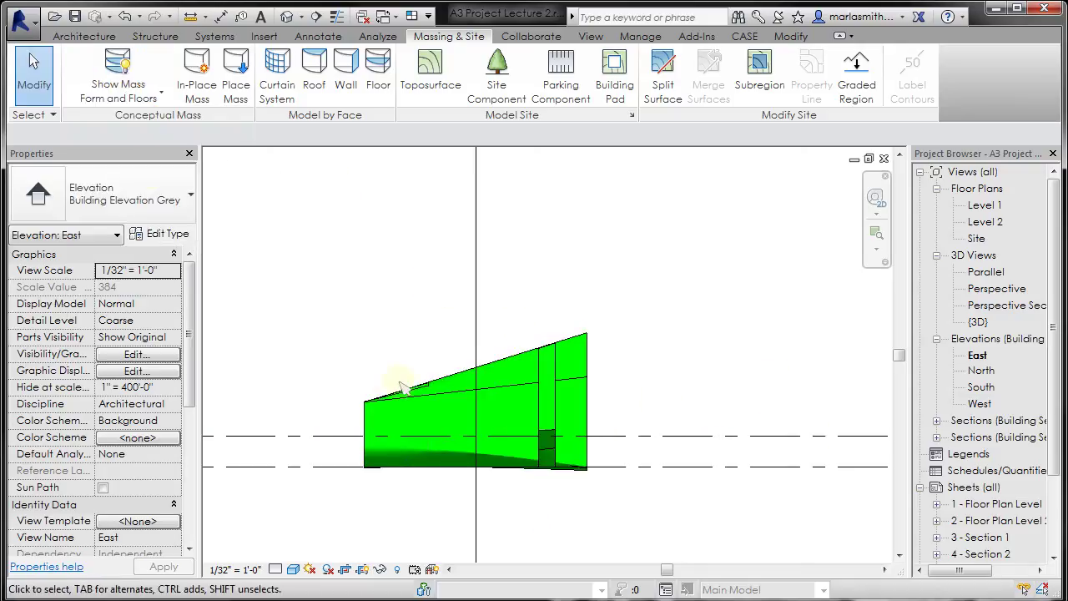
Draw a new level line across the mass in the East elevation at a height of 26'-0".
left_click(84, 36)
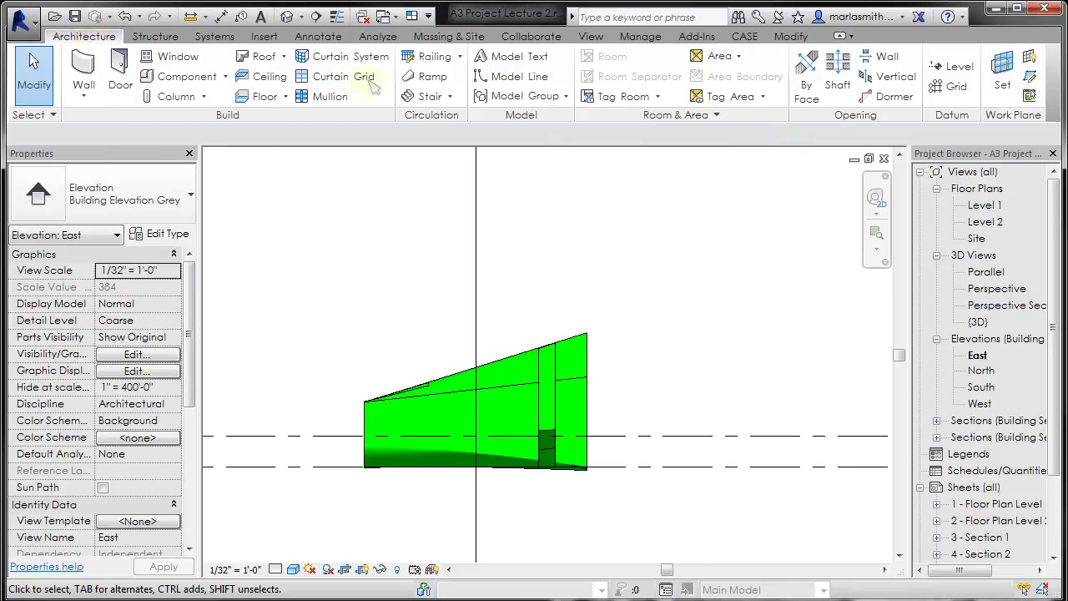
left_click(951, 67)
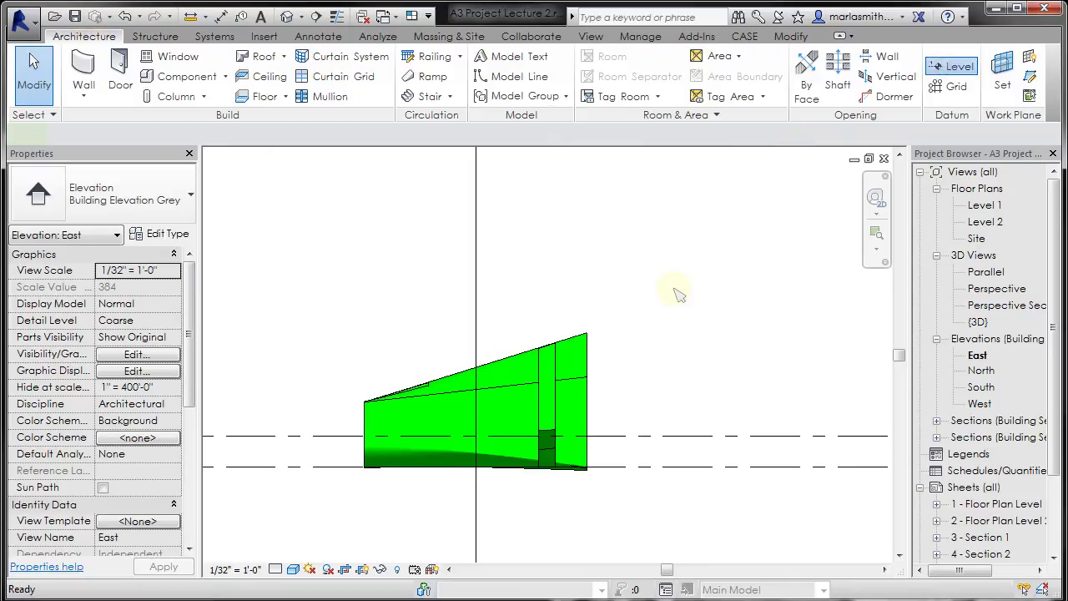
scroll(674, 290, "down", 3)
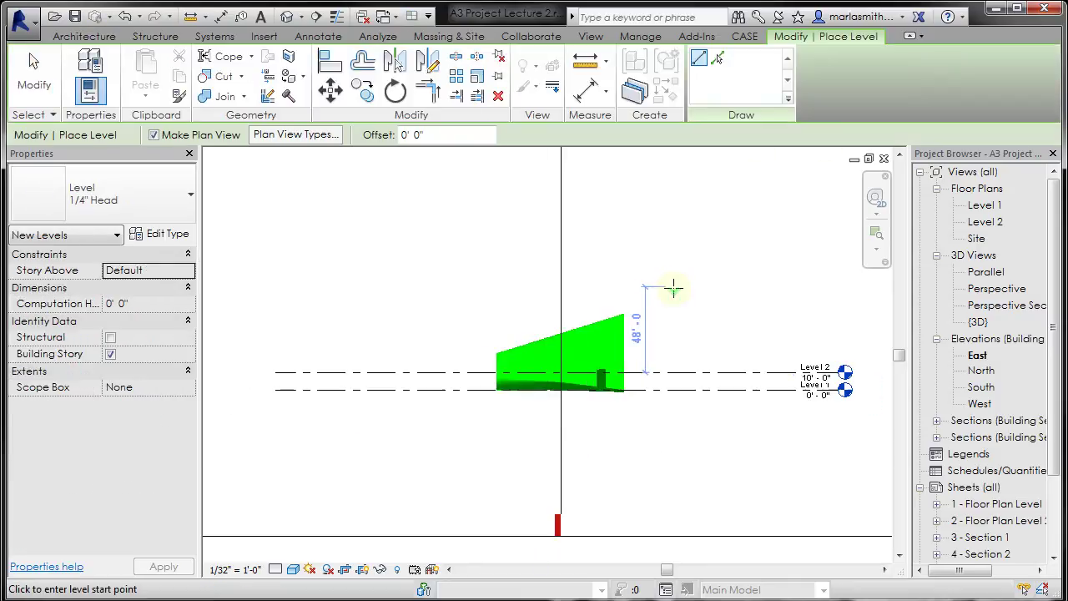
left_click(838, 343)
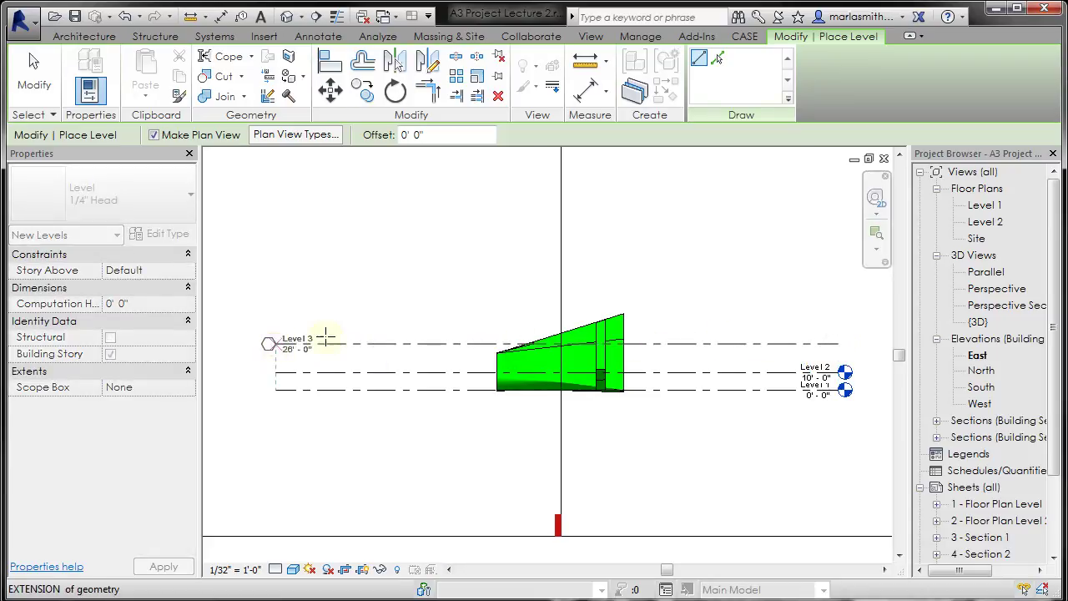
left_click(326, 338)
left_click(34, 75)
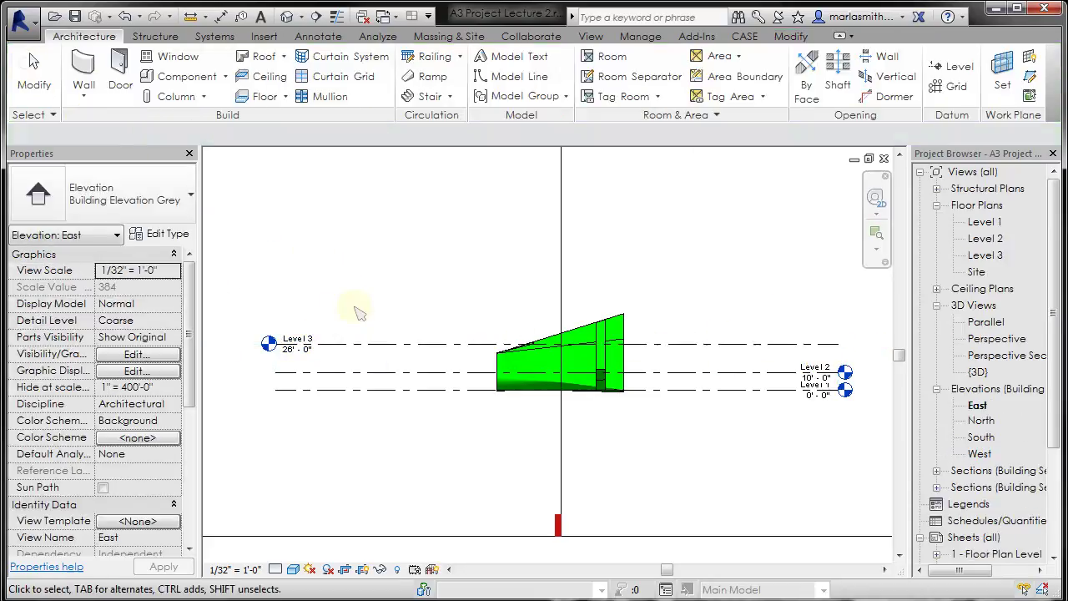
Move the Level 3 head bubble to the right end of its line, aligned with the other level heads.
left_click(360, 343)
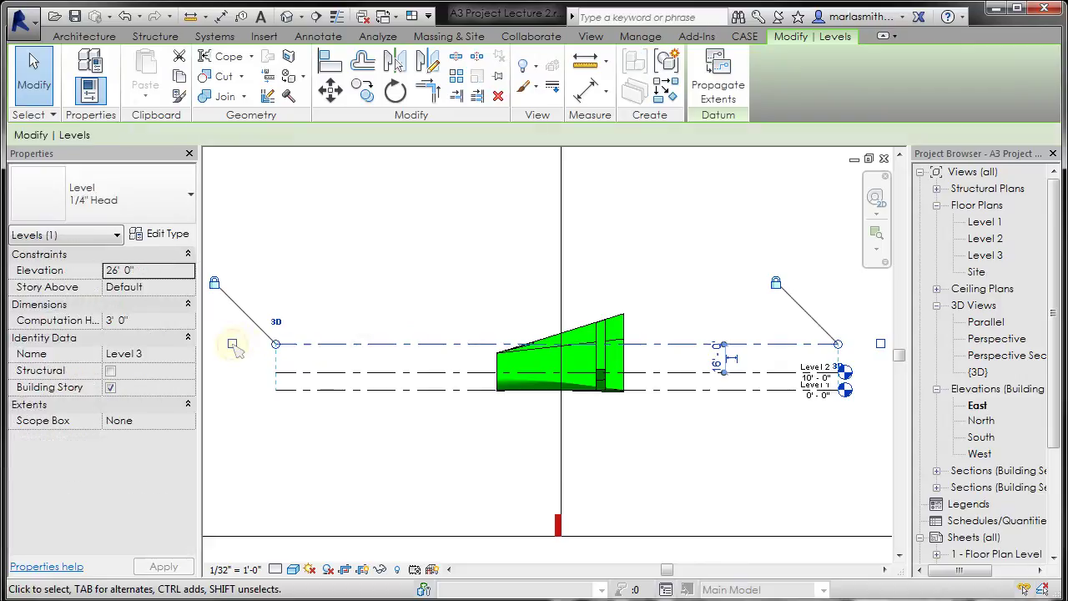
left_click(880, 344)
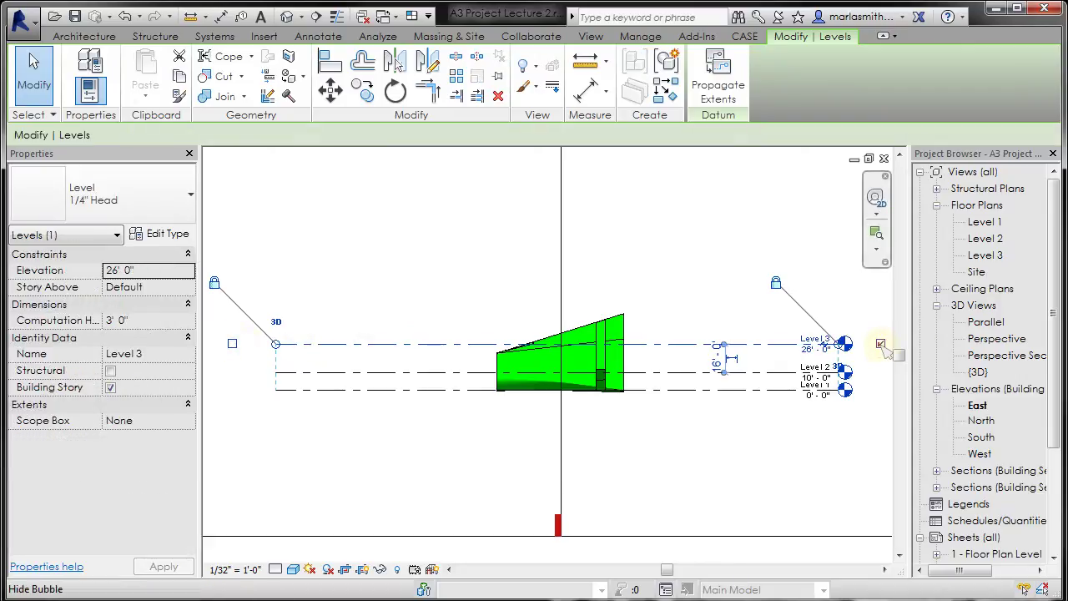
left_click(663, 245)
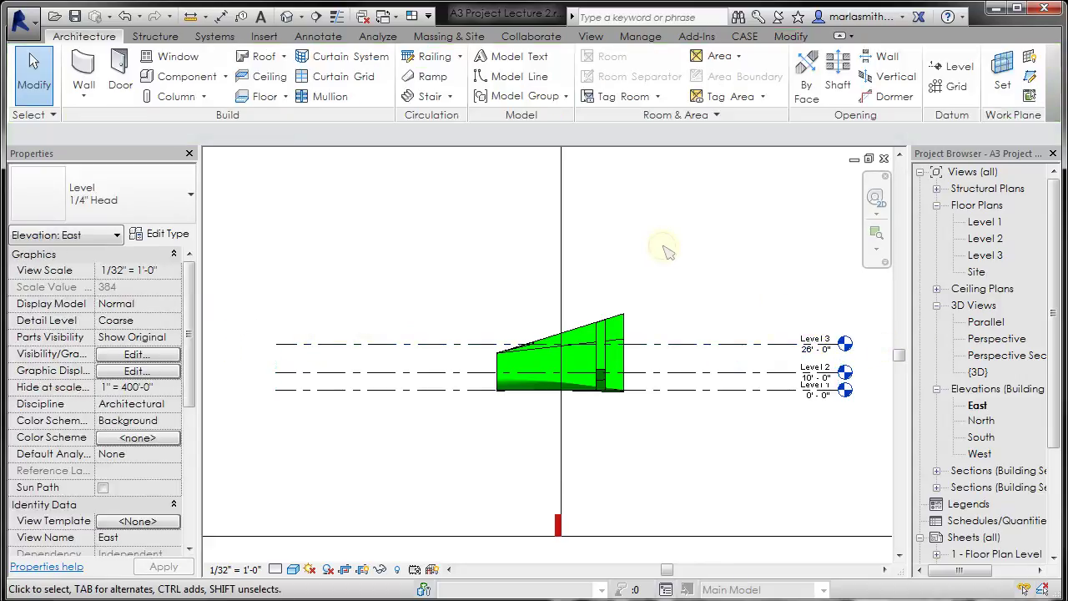
Open the Level 3 floor plan and compare its cut mass with the one in Level 2.
left_click(985, 255)
double_click(983, 256)
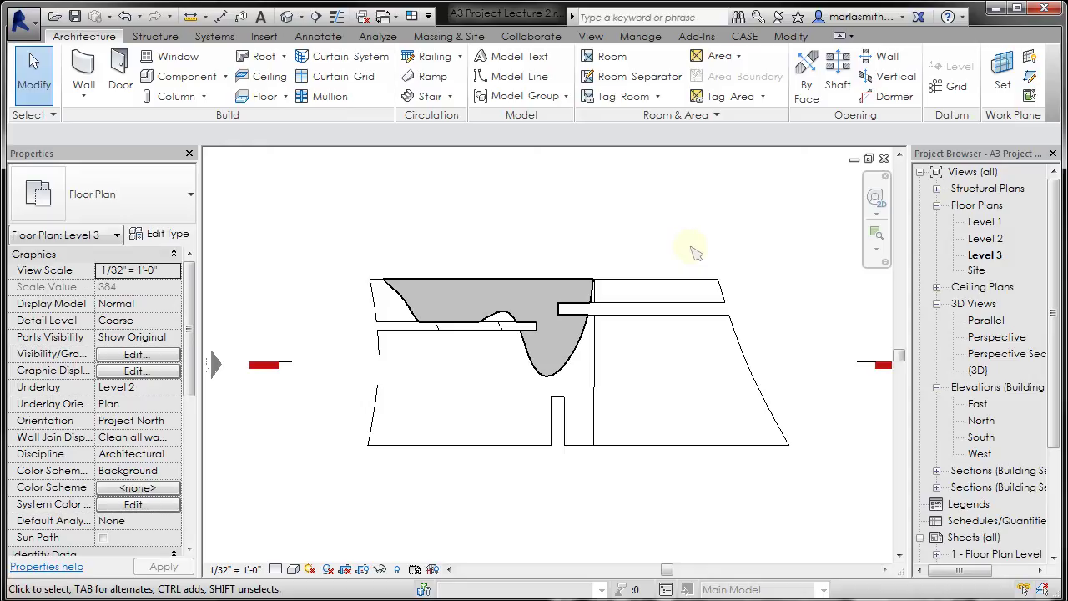
double_click(983, 238)
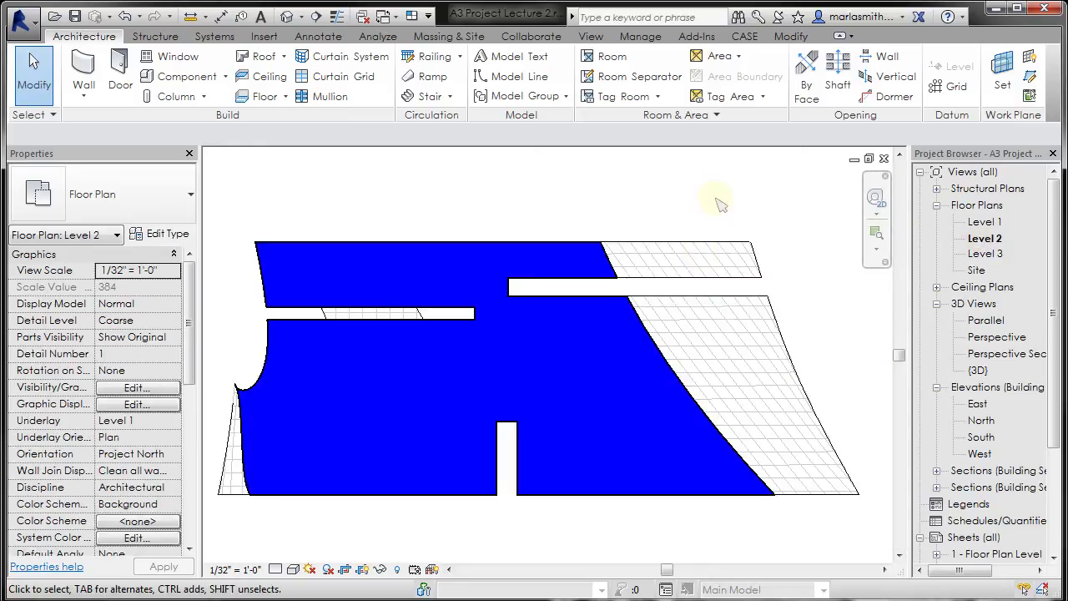
Override the Mass category's surface transparency to 25% in the Level 2 floor plan.
key("v")
key("g")
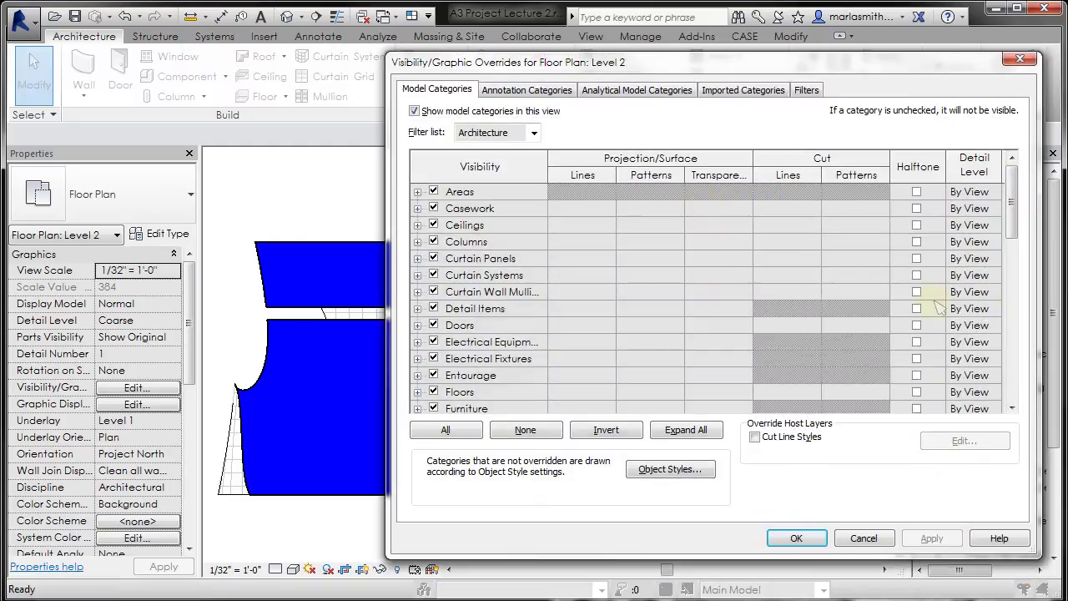
left_click_drag(1011, 223, 1011, 290)
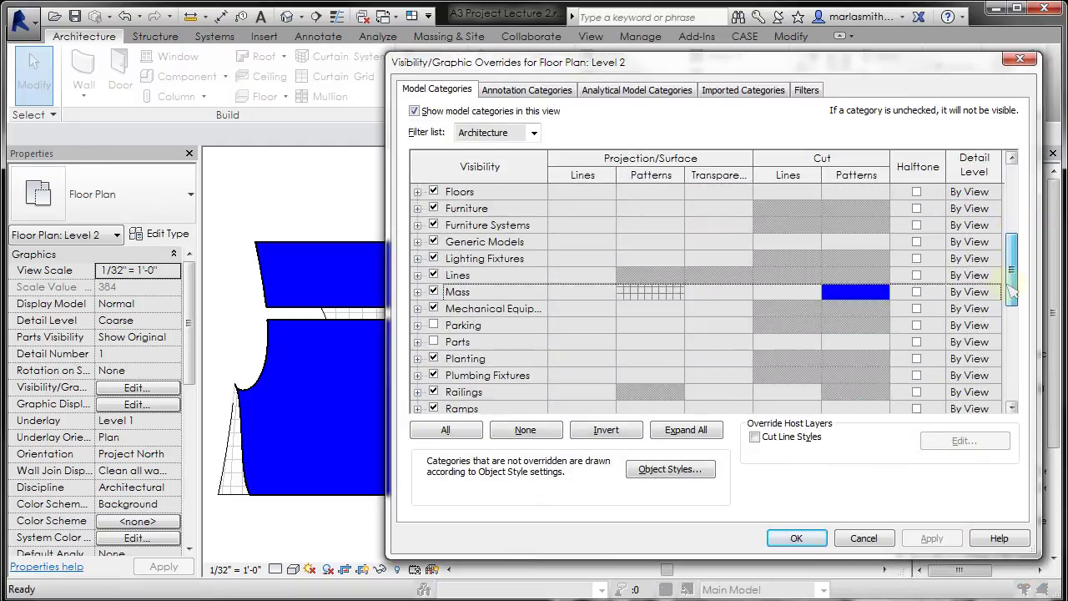
left_click(728, 294)
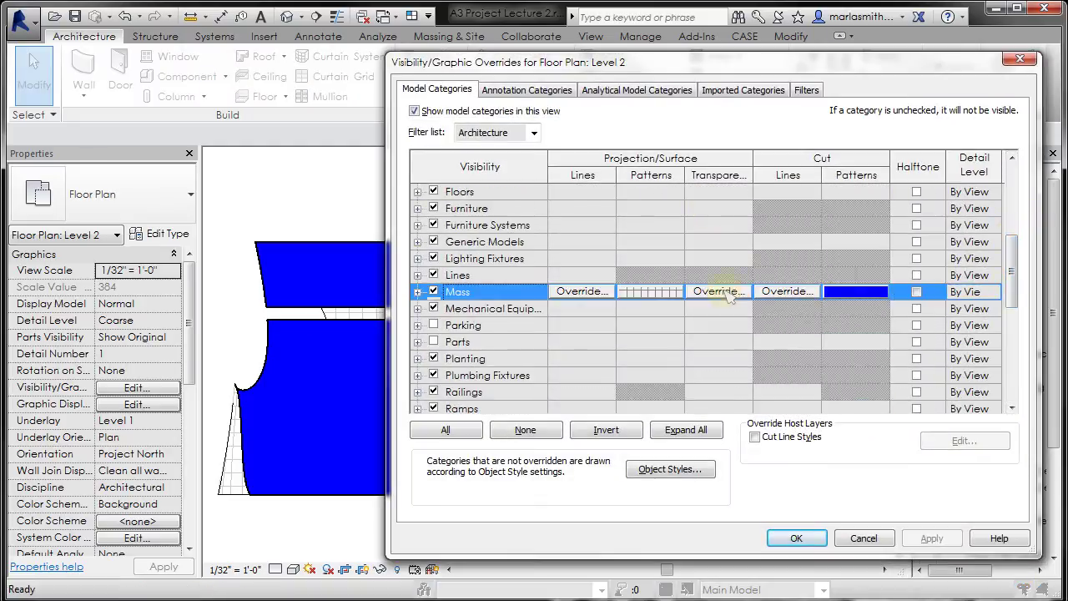
left_click(728, 293)
left_click_drag(666, 307, 705, 310)
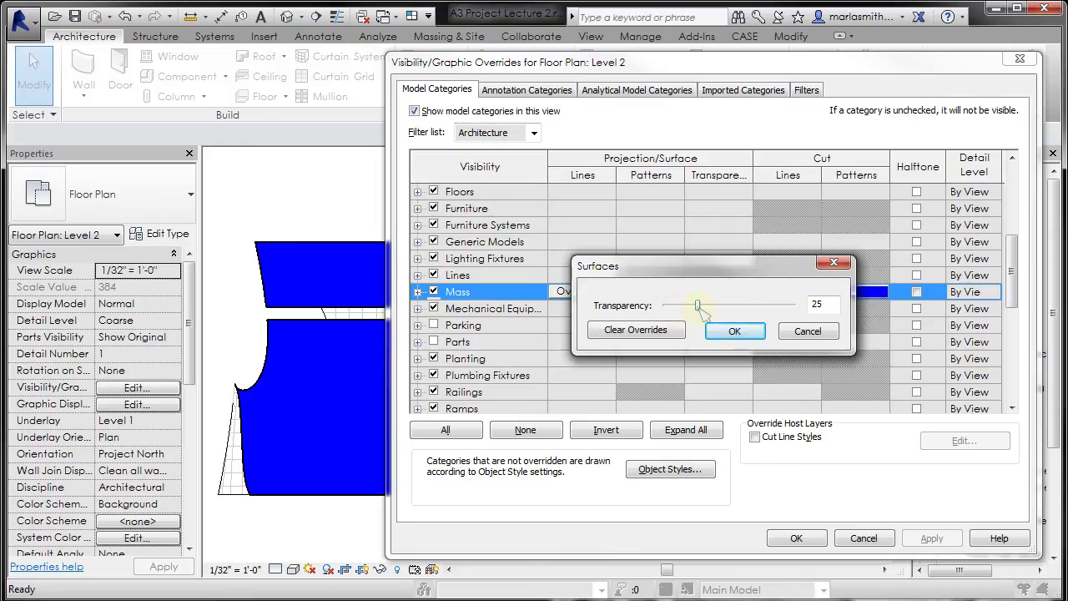
left_click(734, 330)
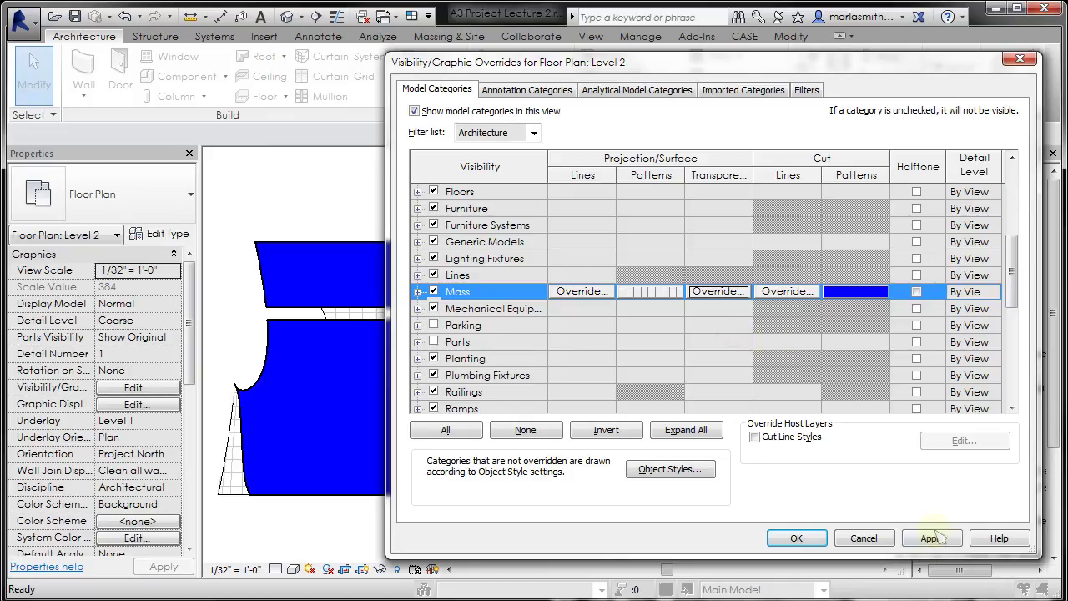
left_click(932, 538)
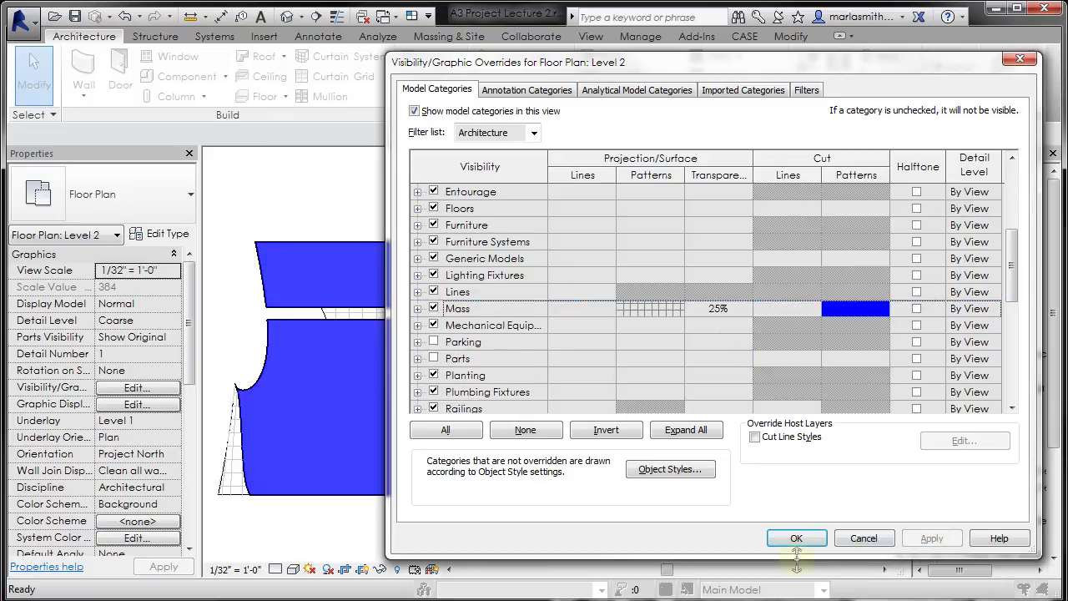
left_click(796, 538)
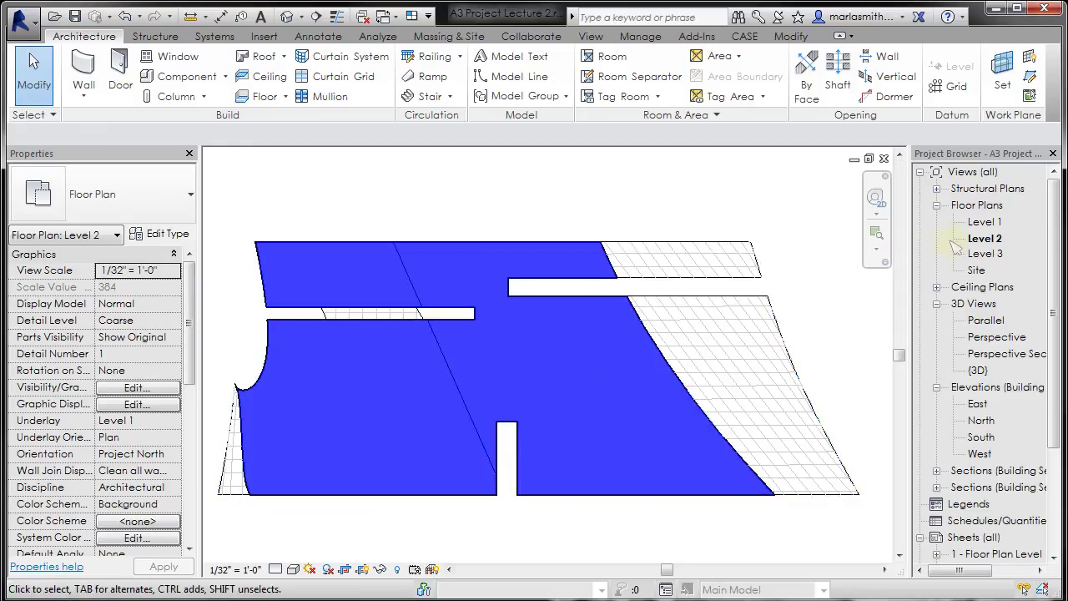
Raise the Mass surface transparency override in the Level 2 floor plan to 71%.
key("v")
key("g")
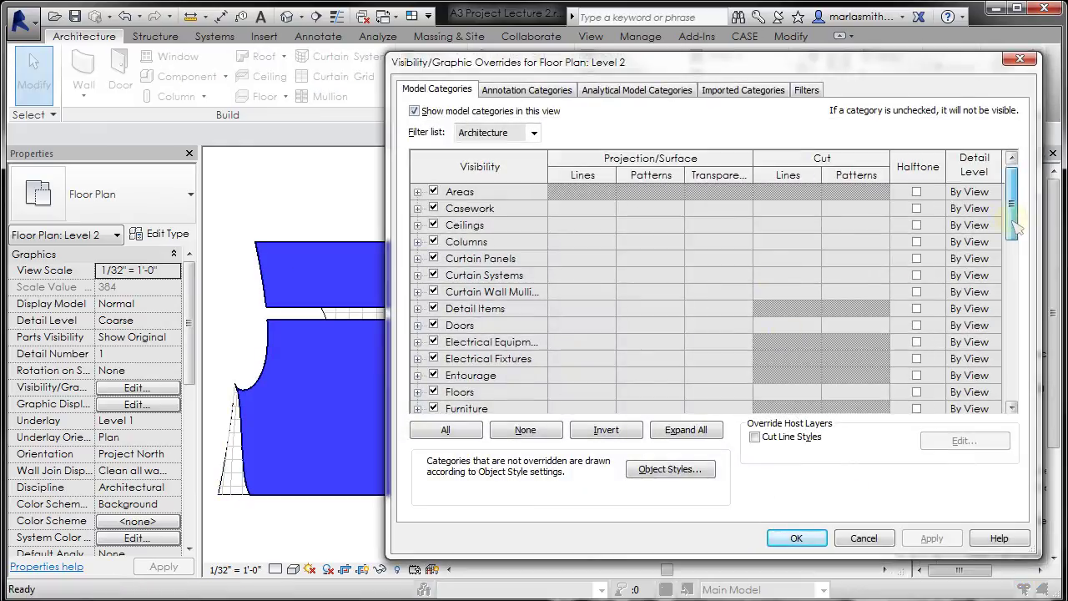
left_click_drag(1011, 224, 1011, 295)
left_click(722, 291)
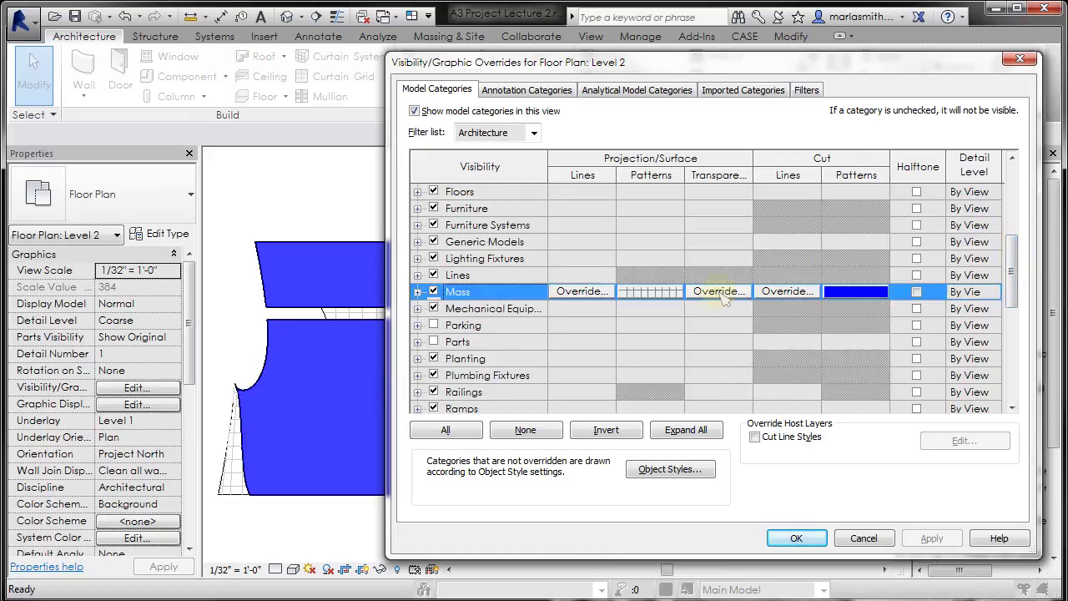
left_click(717, 291)
left_click_drag(698, 306, 756, 307)
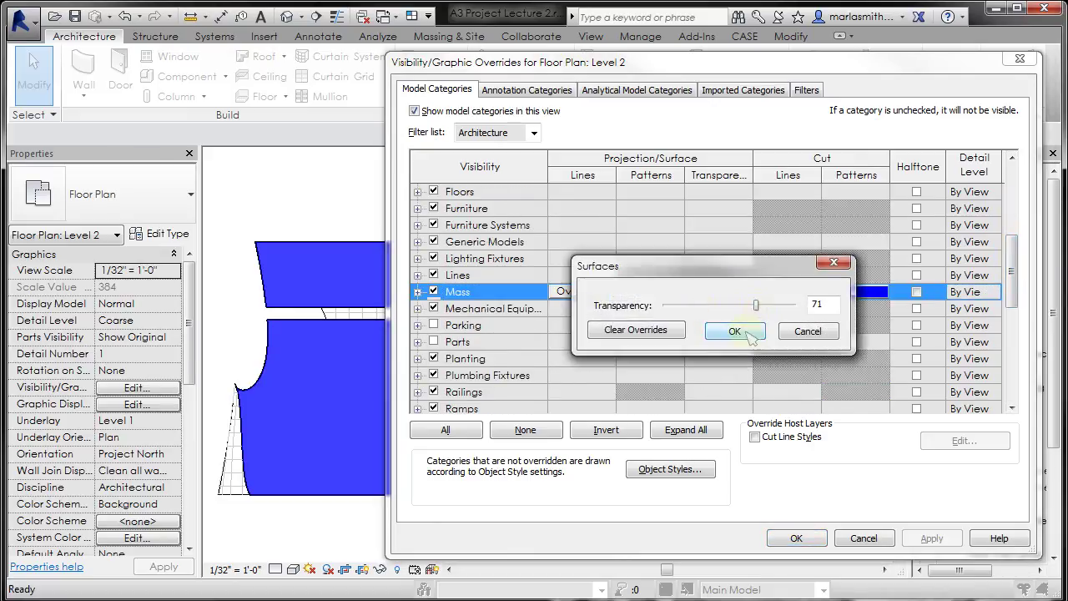
left_click(736, 331)
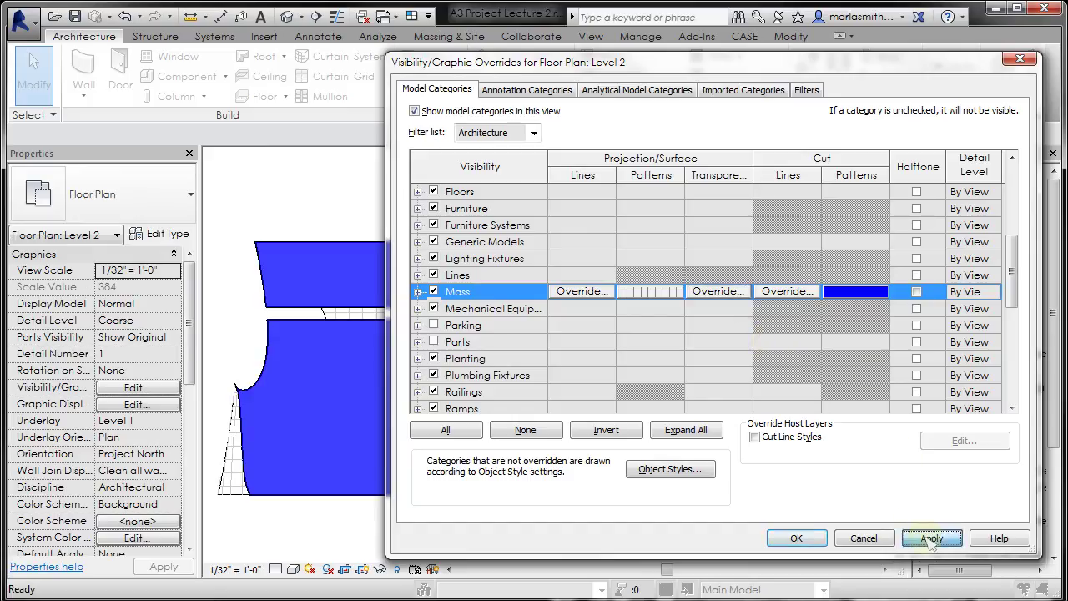
left_click(932, 538)
left_click(815, 541)
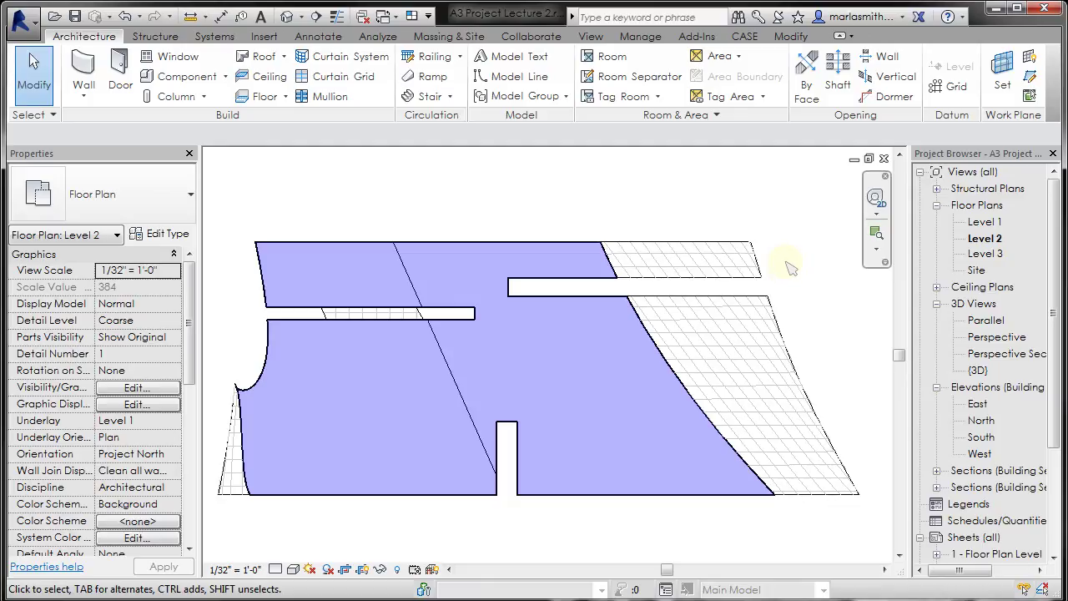
Open the Parallel 3D view and override its Mass surface transparency to 73%.
double_click(985, 321)
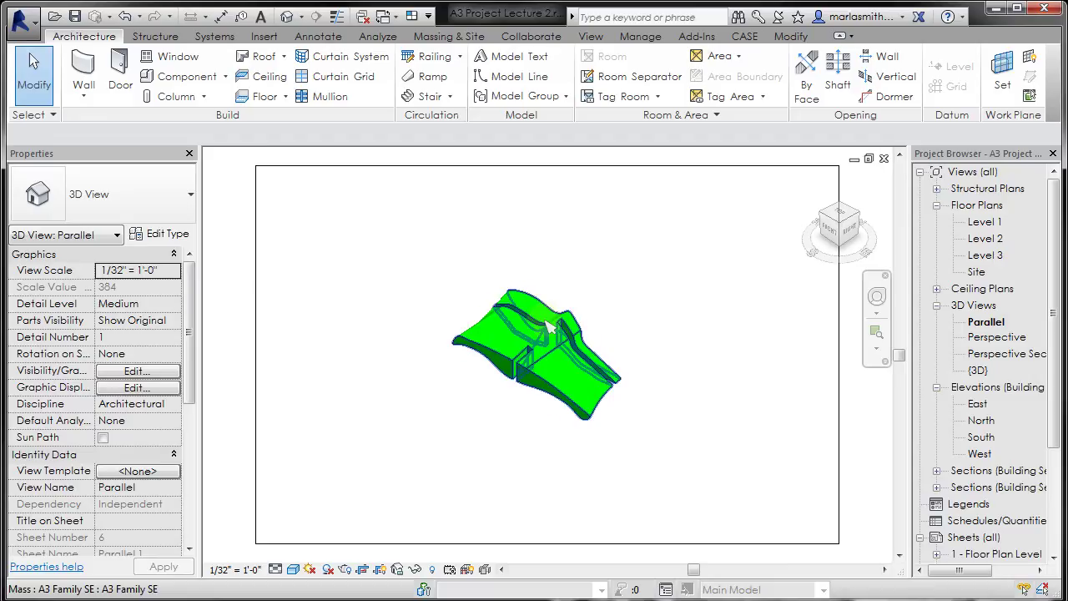
scroll(542, 324, "up", 3)
key("v")
key("g")
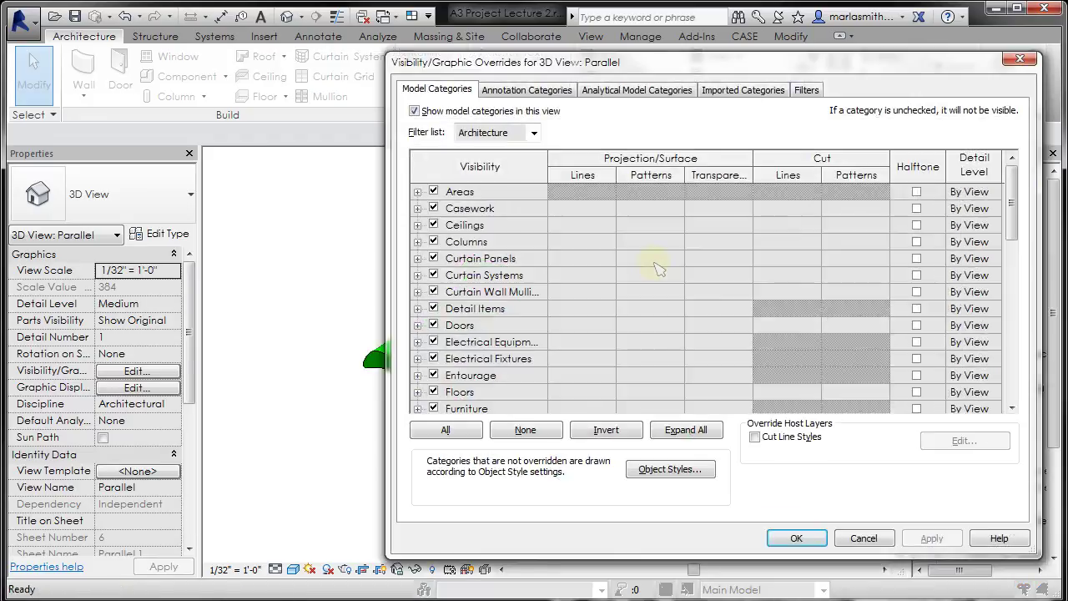
left_click_drag(1011, 213, 1018, 275)
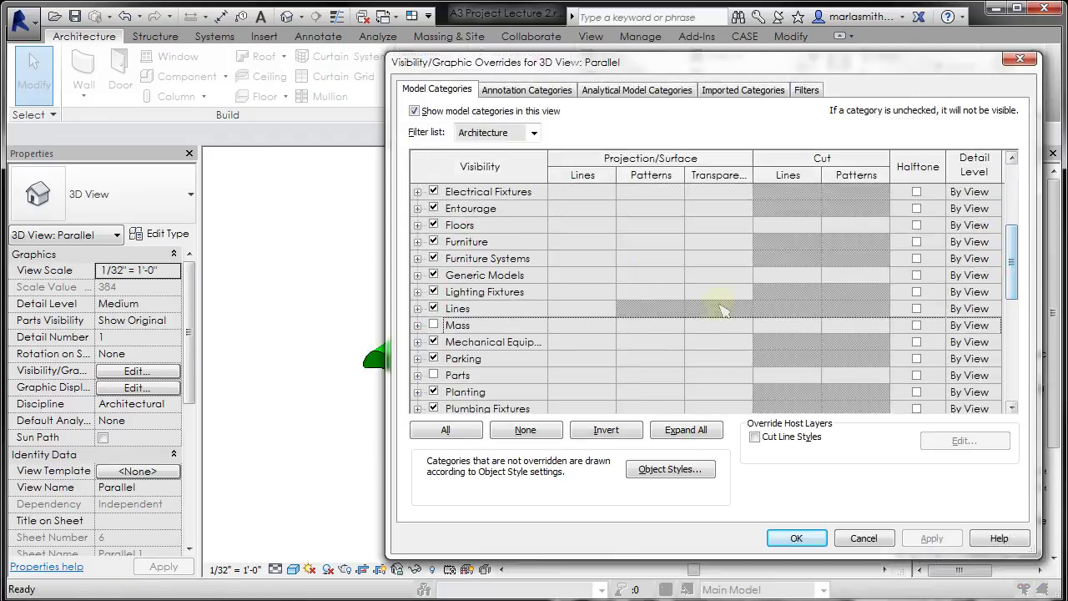
left_click(722, 329)
left_click(717, 325)
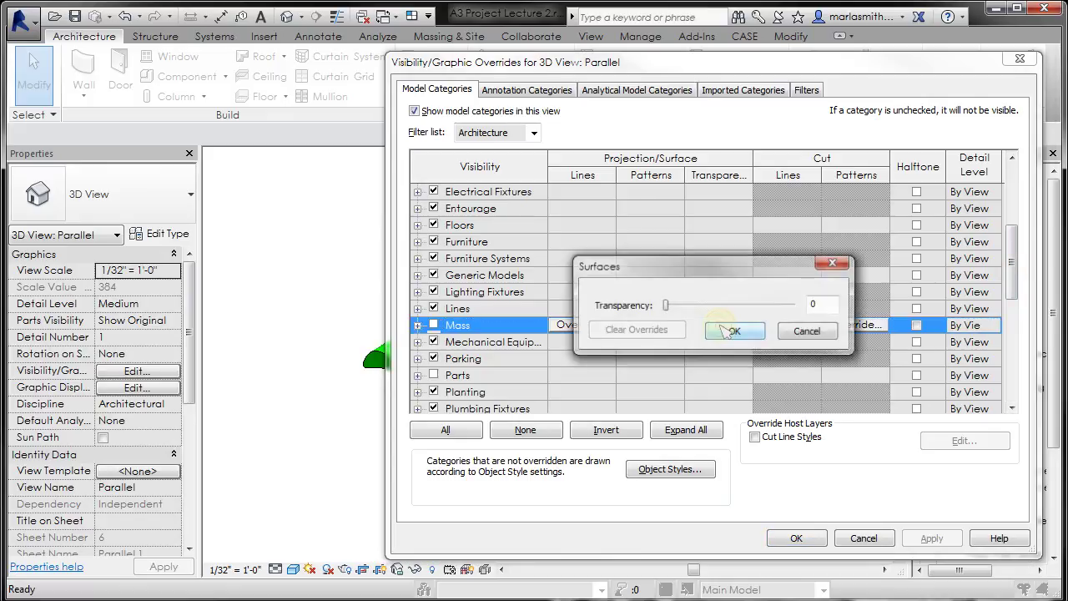
left_click_drag(668, 307, 756, 309)
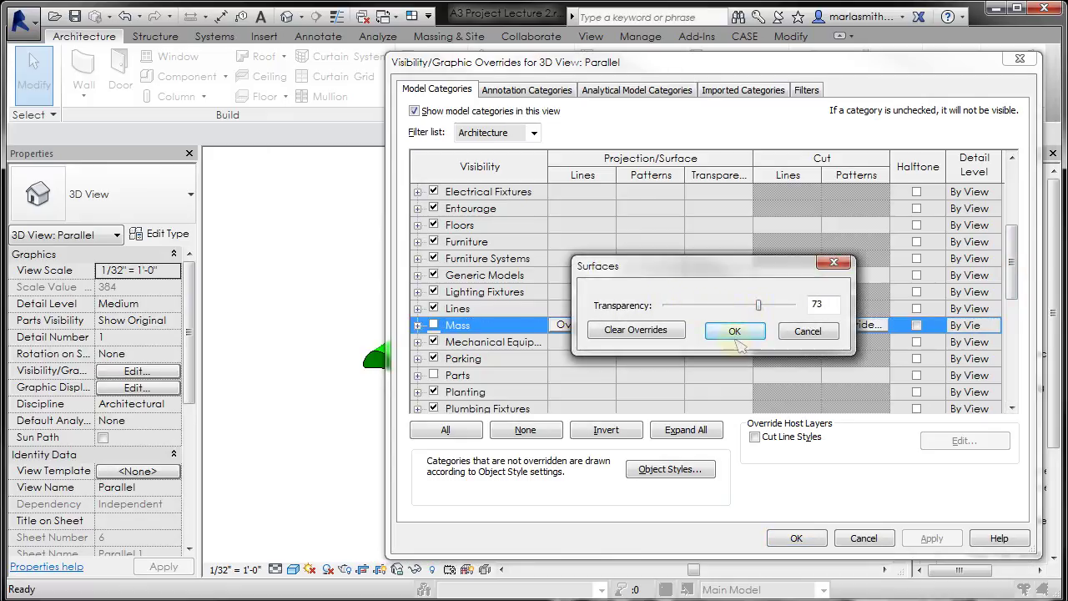
left_click(734, 330)
left_click(927, 538)
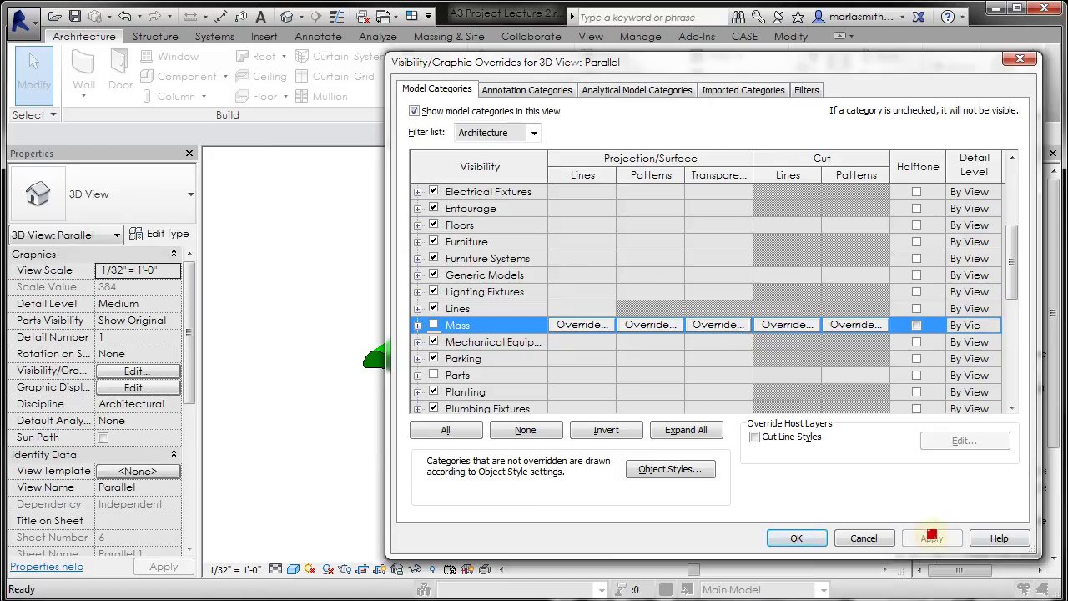
left_click(814, 541)
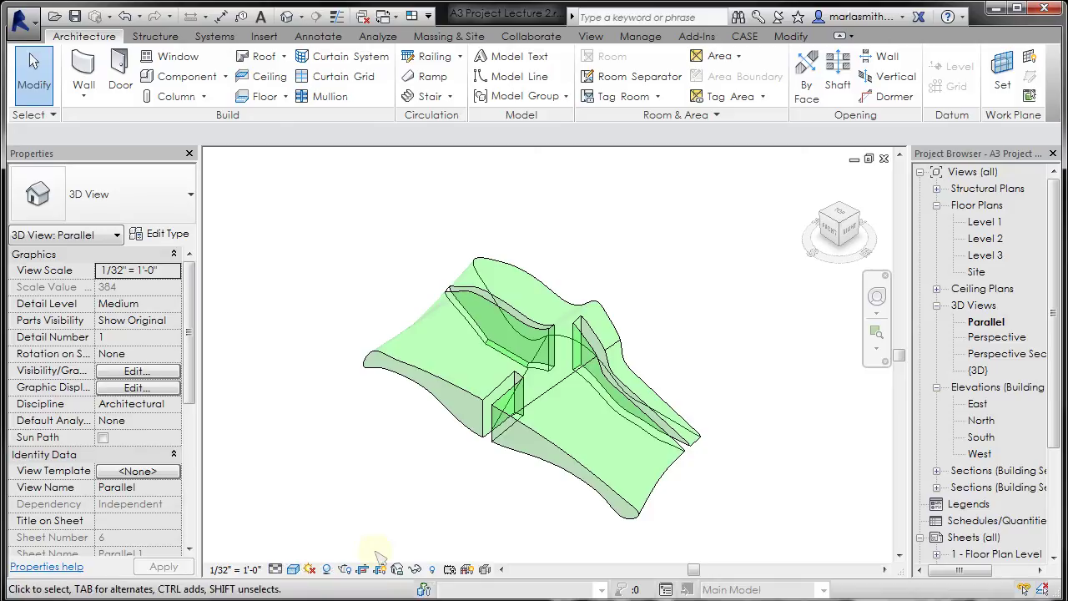
Check the visual style options of the Parallel view and examine the mass in the Perspective 3D view for comparison.
left_click(292, 569)
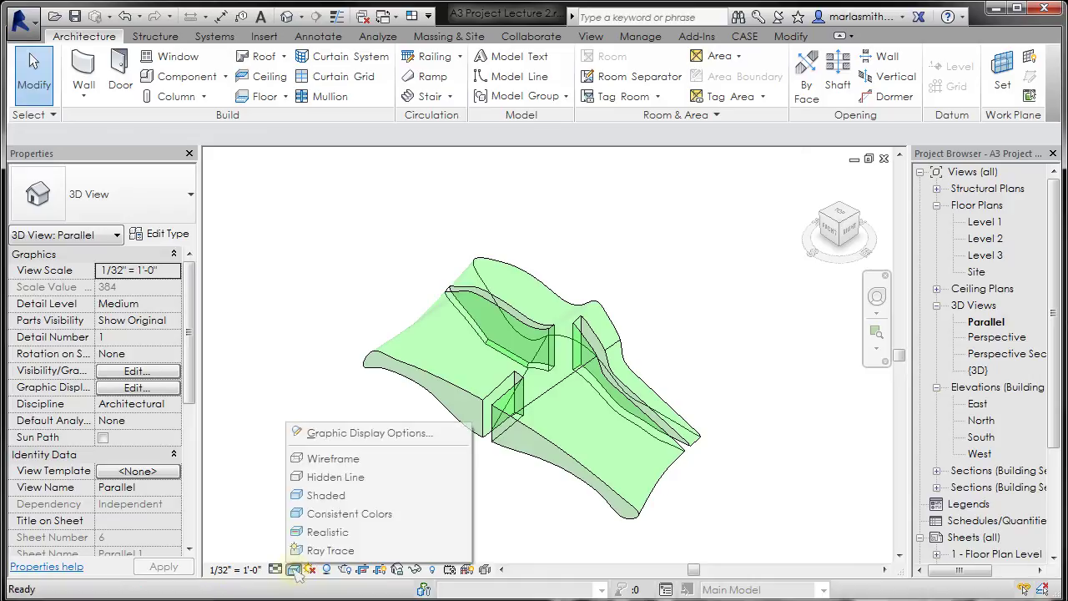
left_click(525, 514)
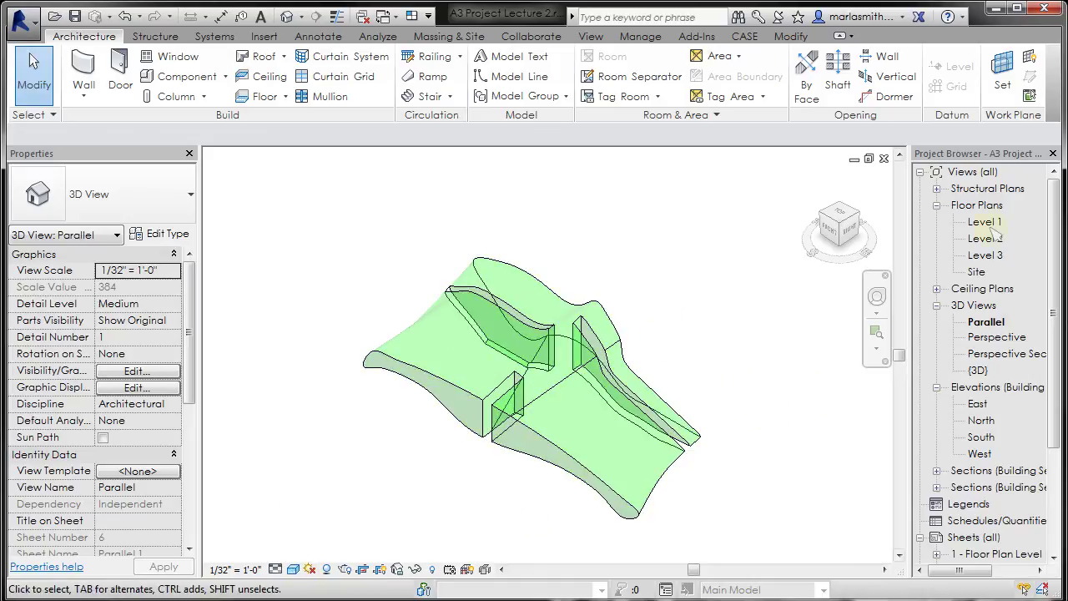
double_click(976, 336)
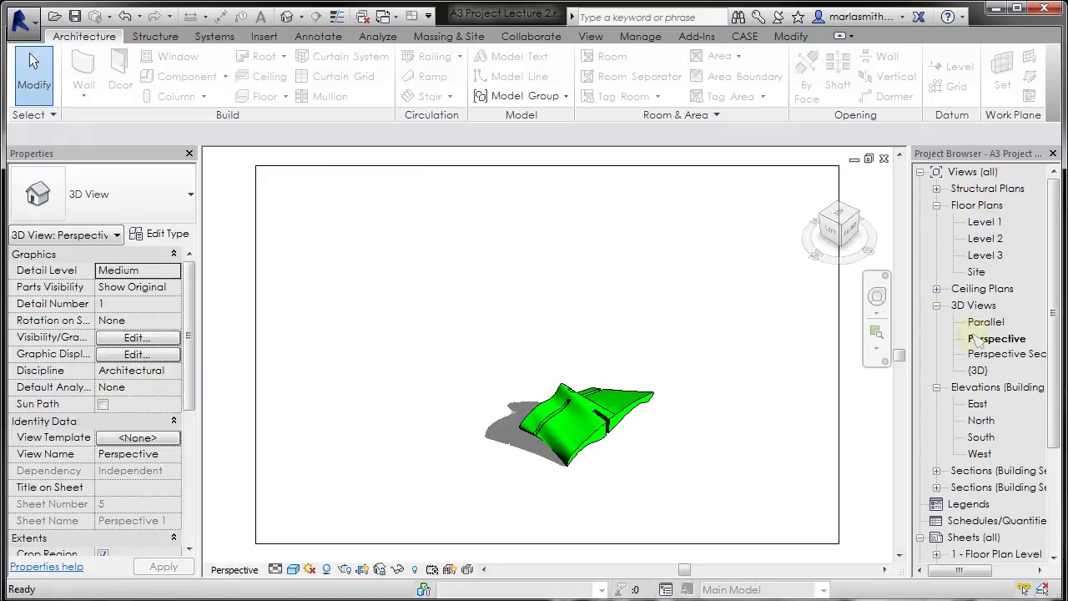
scroll(594, 463, "up", 5)
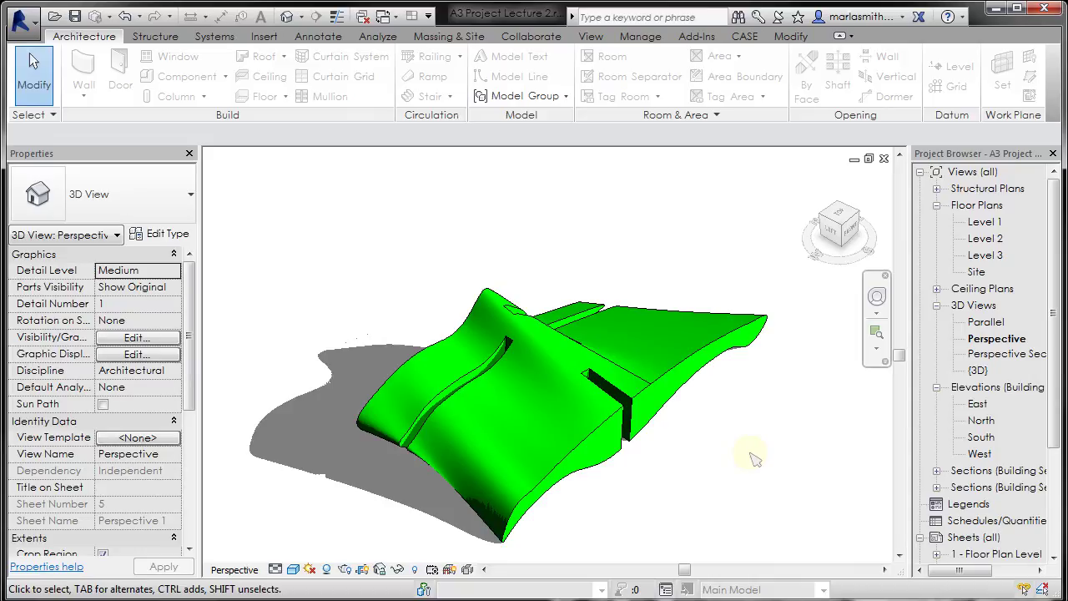
Return to the Level 2 floor plan and examine its cut mass.
double_click(984, 222)
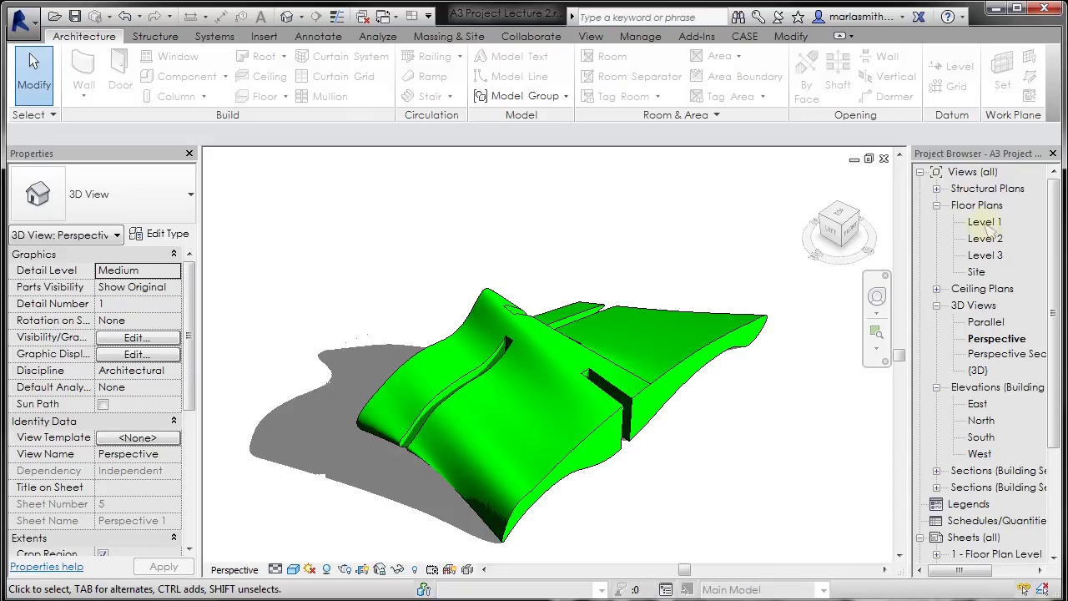
double_click(984, 238)
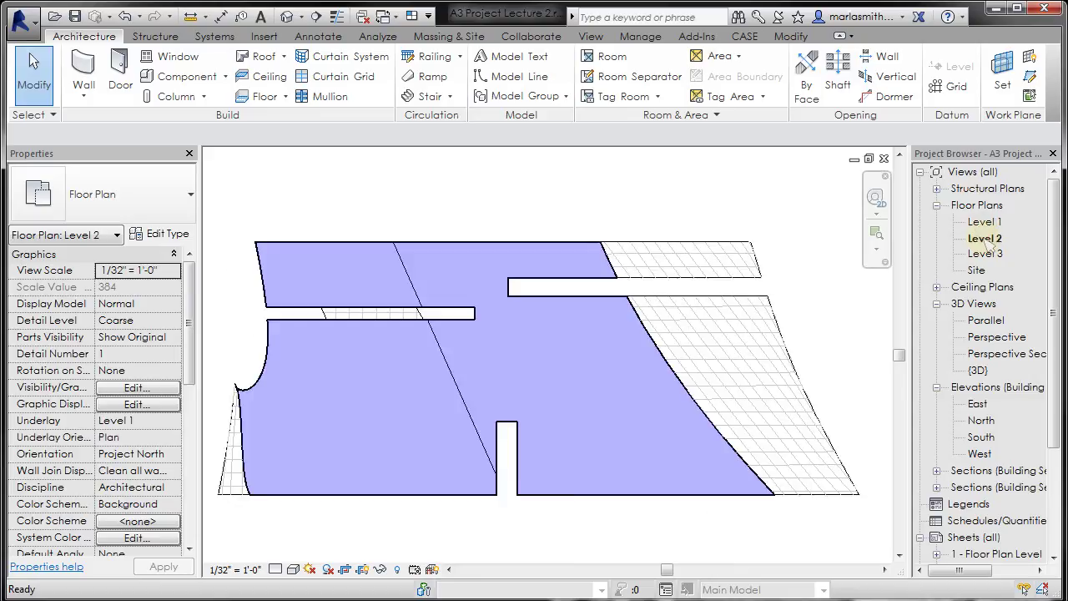
middle_click_drag(512, 222, 494, 209)
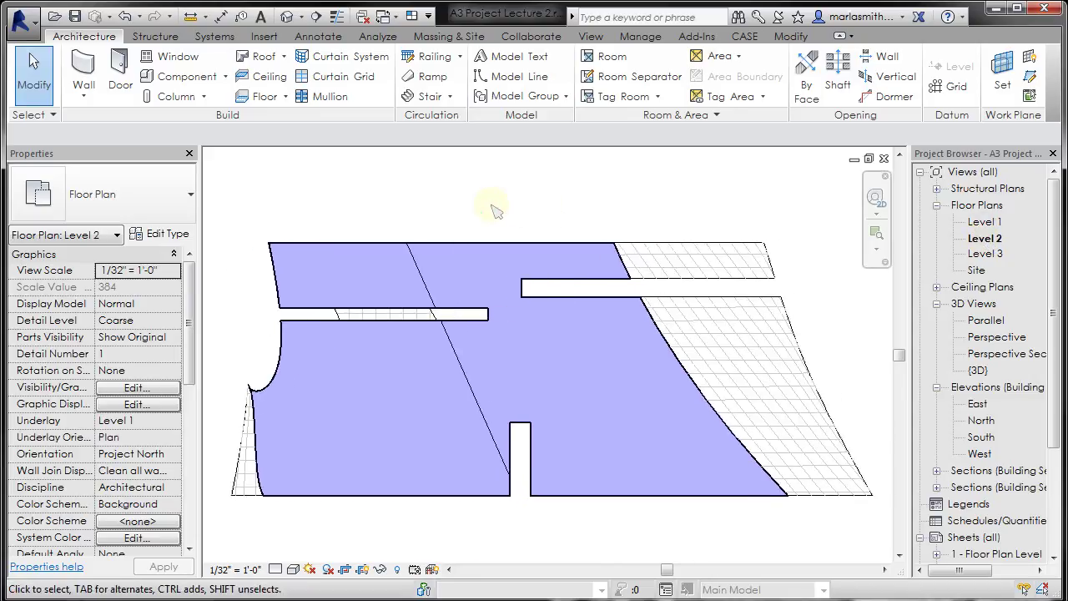